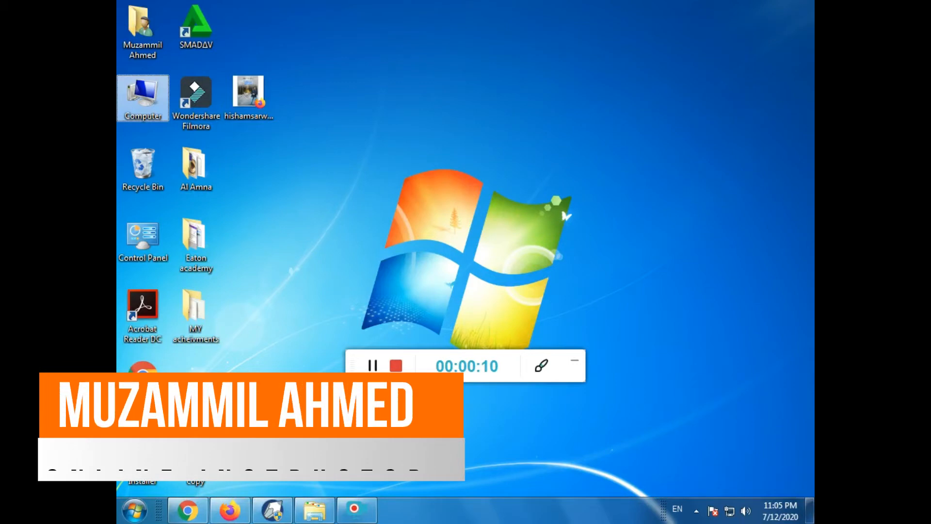
# Switch to CorelDRAW and delete the two yellow squares with thick blue outlines.
pyautogui.click(266, 513)
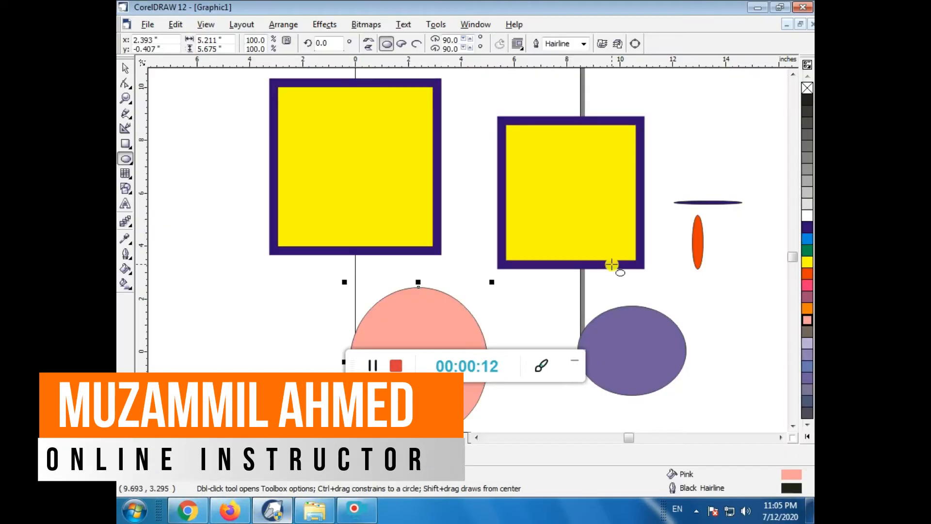
pyautogui.click(574, 361)
pyautogui.click(306, 124)
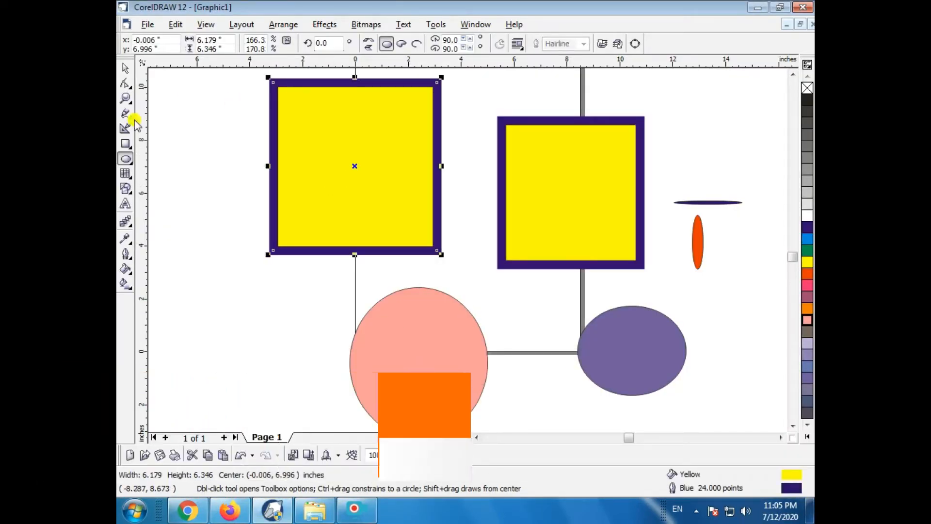
pyautogui.press('Delete')
pyautogui.press('Delete')
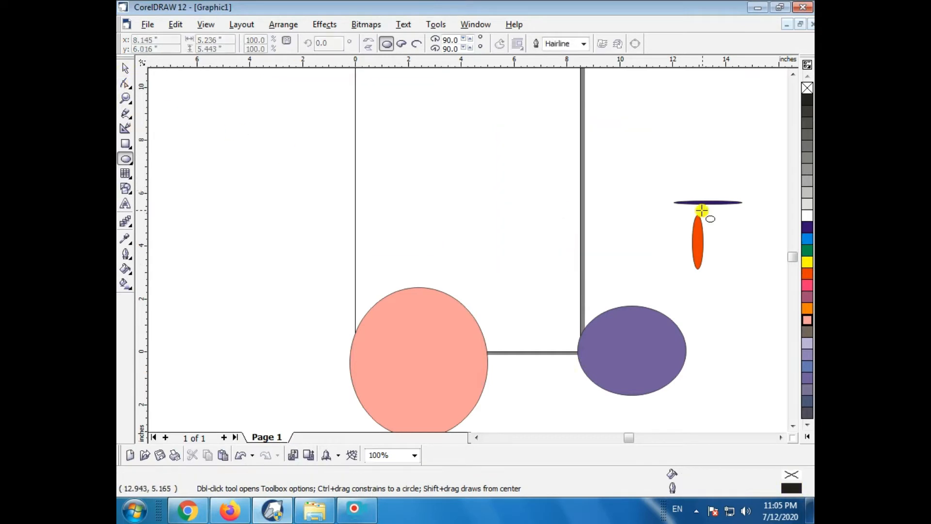
# Clear the rest of the drawing by deleting the pink and purple circles and the two thin ellipses.
pyautogui.moveTo(656, 187); pyautogui.dragTo(703, 243)
pyautogui.press('space')
pyautogui.moveTo(315, 136); pyautogui.dragTo(725, 420)
pyautogui.press('Delete')
pyautogui.click(478, 378)
pyautogui.press('Delete')
pyautogui.moveTo(636, 135); pyautogui.dragTo(747, 208)
pyautogui.press('Delete')
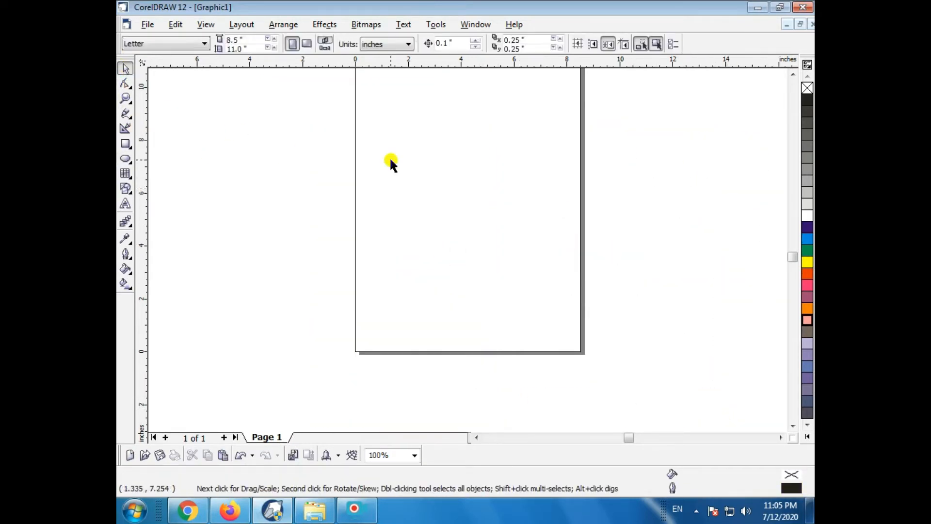
# Draw a rectangle about 4.44 by 4.28 inches across the page's left edge and fill it red.
pyautogui.click(175, 25)
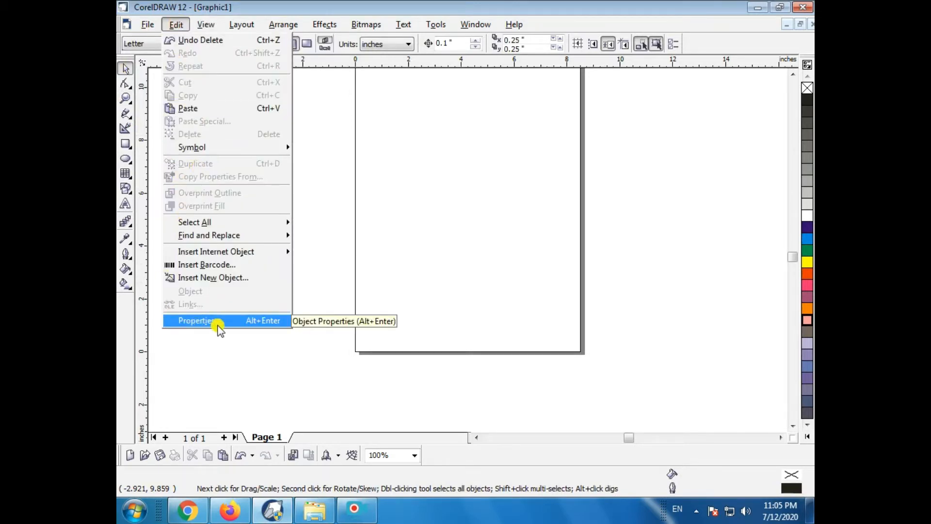
pyautogui.click(127, 160)
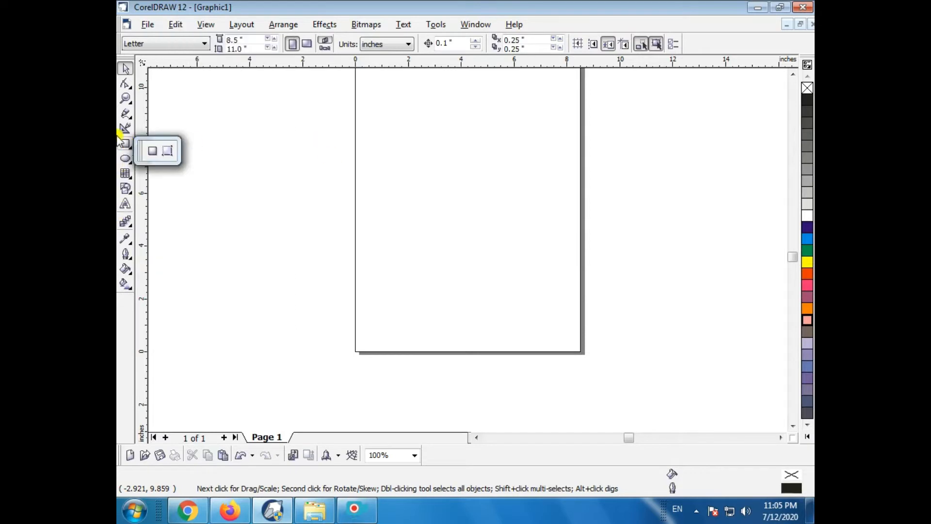
pyautogui.click(125, 144)
pyautogui.moveTo(332, 169); pyautogui.dragTo(450, 284)
pyautogui.click(807, 274)
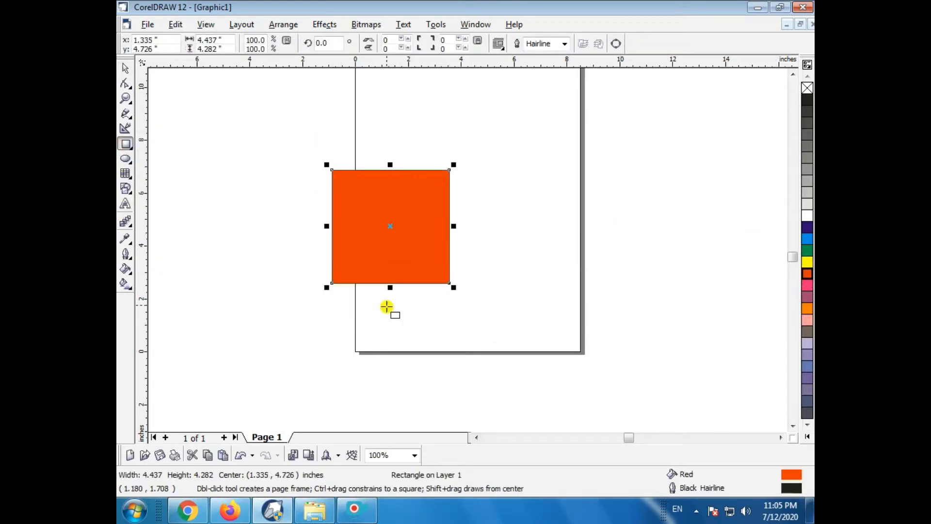
# Set the red rectangle's outline width to 16 pt and move it about 1.5 inches to the left.
pyautogui.click(564, 44)
pyautogui.click(546, 119)
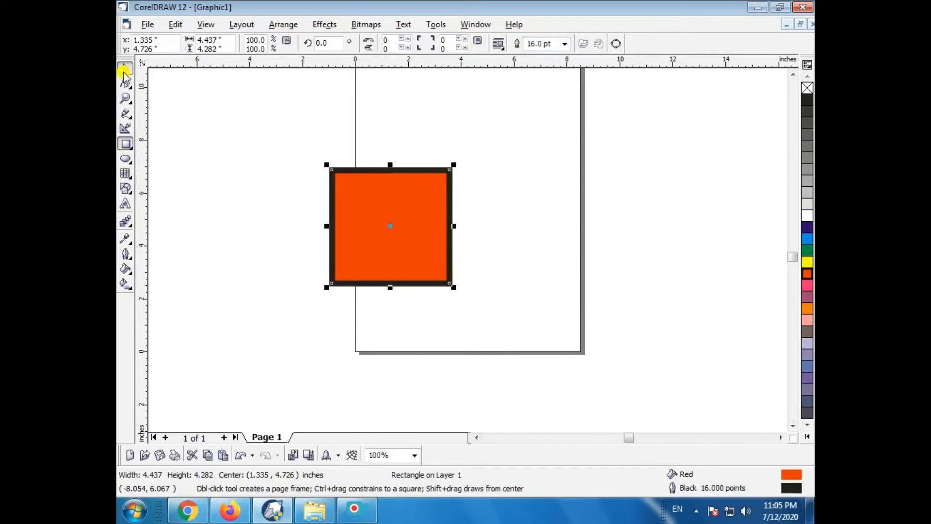
pyautogui.click(125, 68)
pyautogui.moveTo(379, 219); pyautogui.dragTo(343, 224)
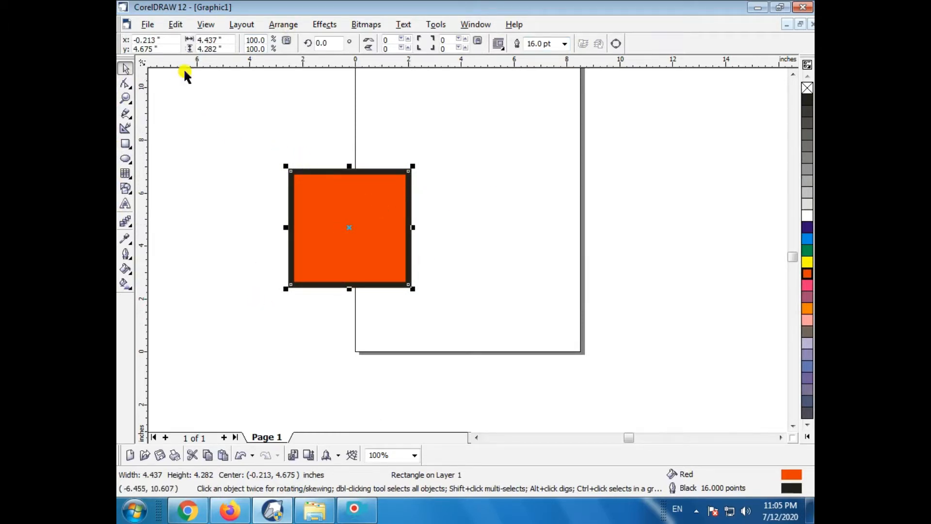
# Duplicate the red rectangle to its right, and duplicate that copy again to form a row of three.
pyautogui.click(175, 24)
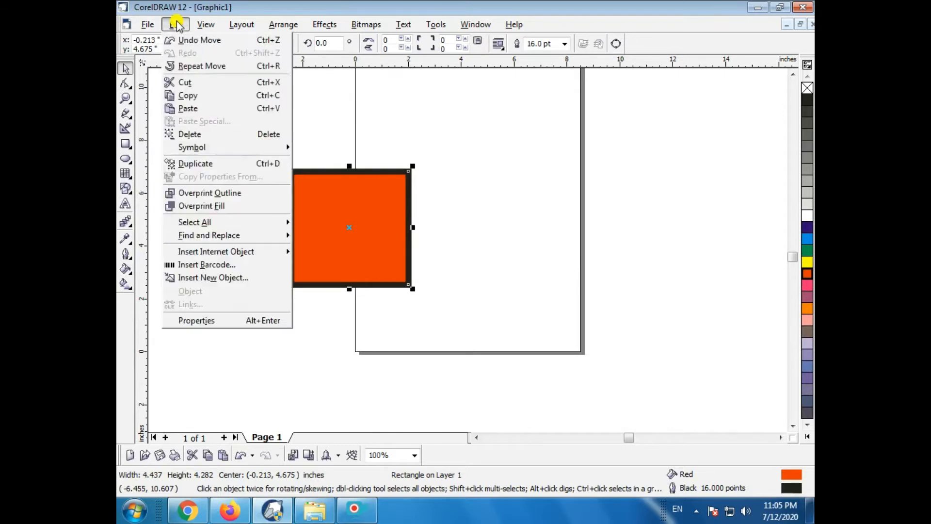
pyautogui.click(179, 165)
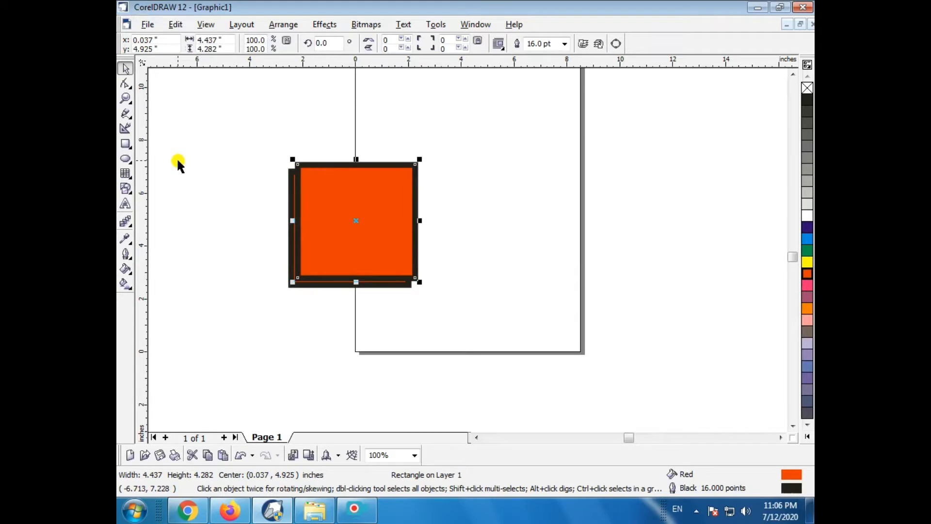
pyautogui.moveTo(356, 220); pyautogui.dragTo(500, 231)
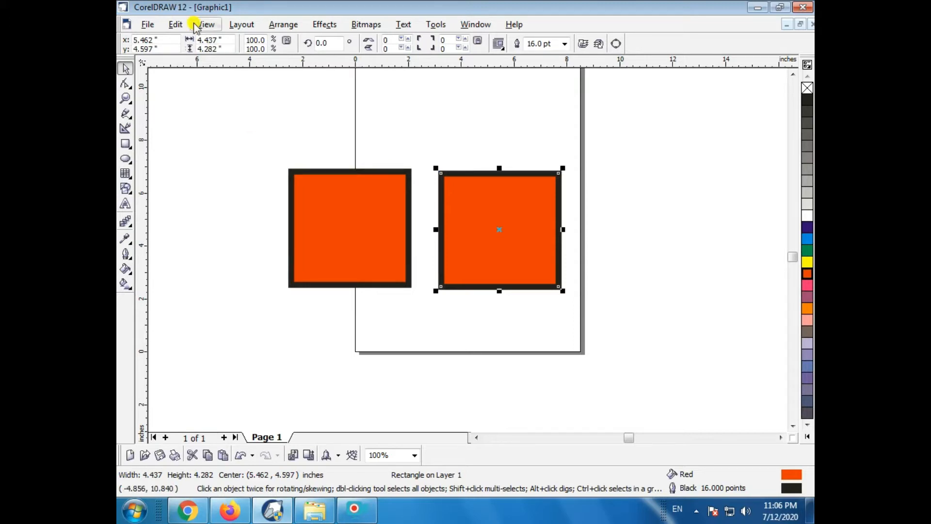
pyautogui.click(175, 25)
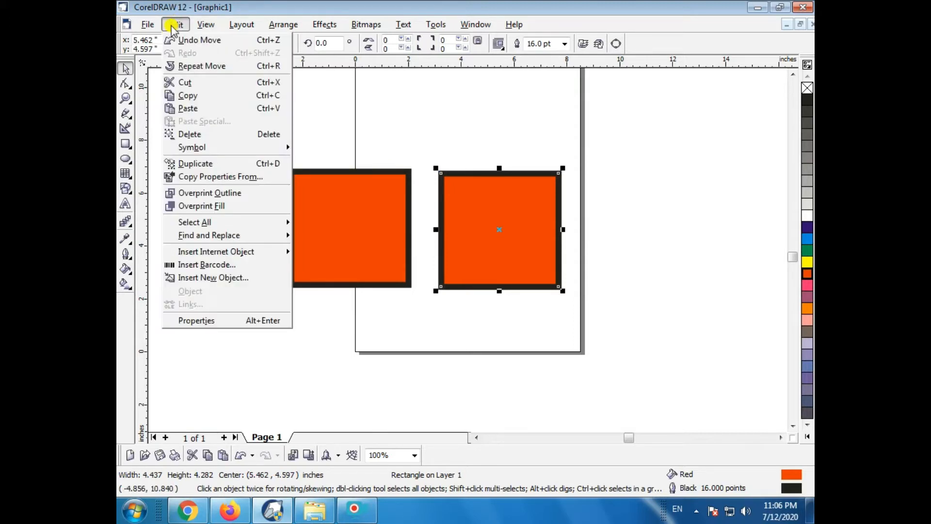
pyautogui.click(183, 163)
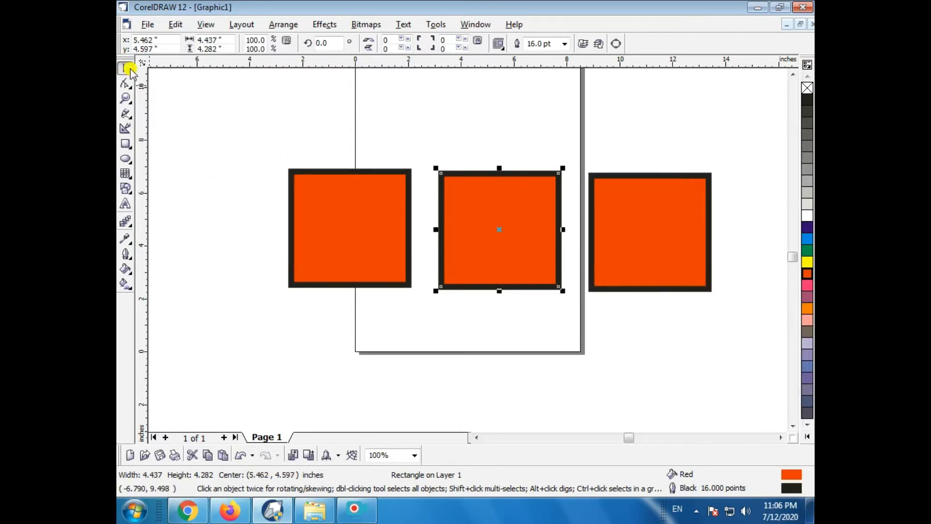
# Duplicate the leftmost rectangle once more and delete the new copy.
pyautogui.click(297, 209)
pyautogui.click(176, 24)
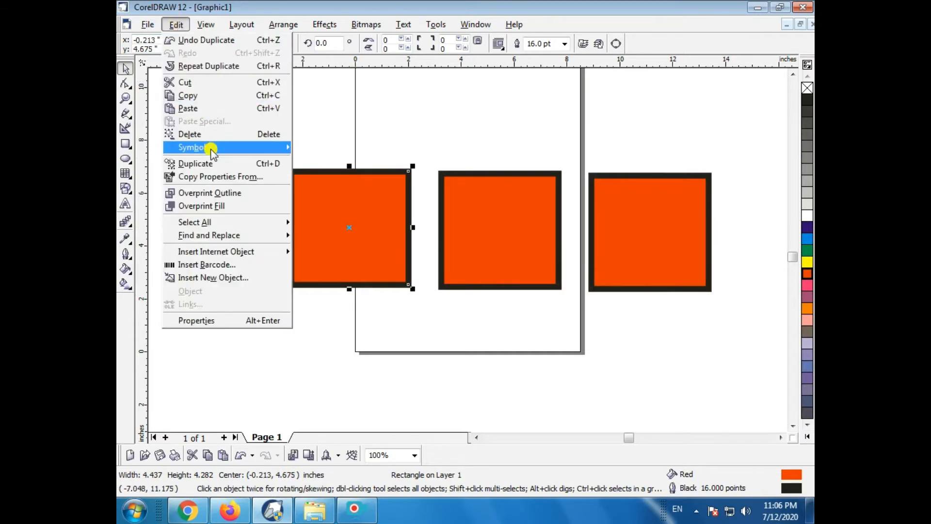
pyautogui.click(209, 164)
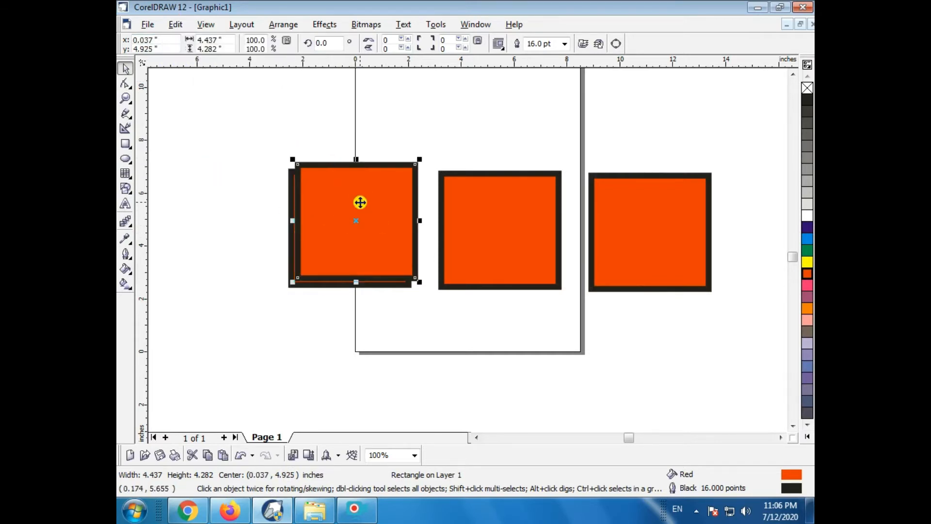
pyautogui.press('Delete')
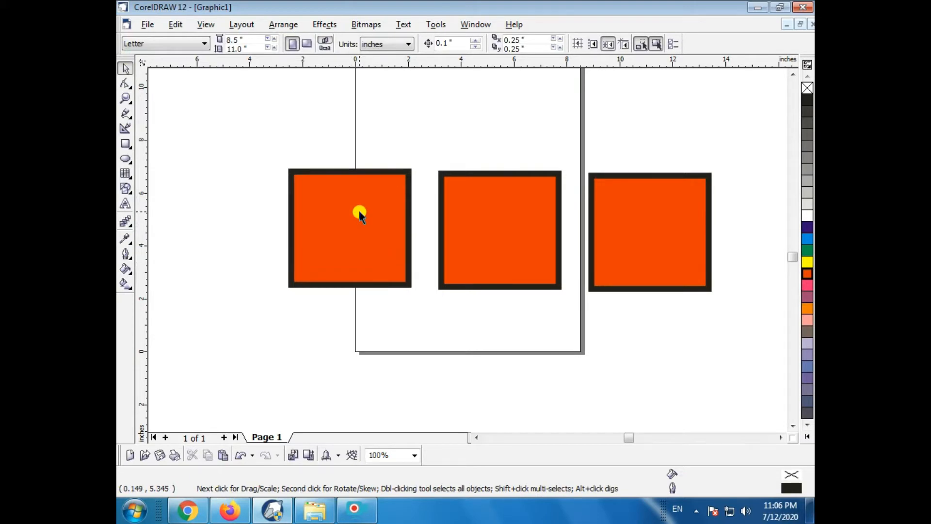
# Duplicate the leftmost rectangle and move the copy above it so they partly overlap.
pyautogui.click(360, 214)
pyautogui.press('super')
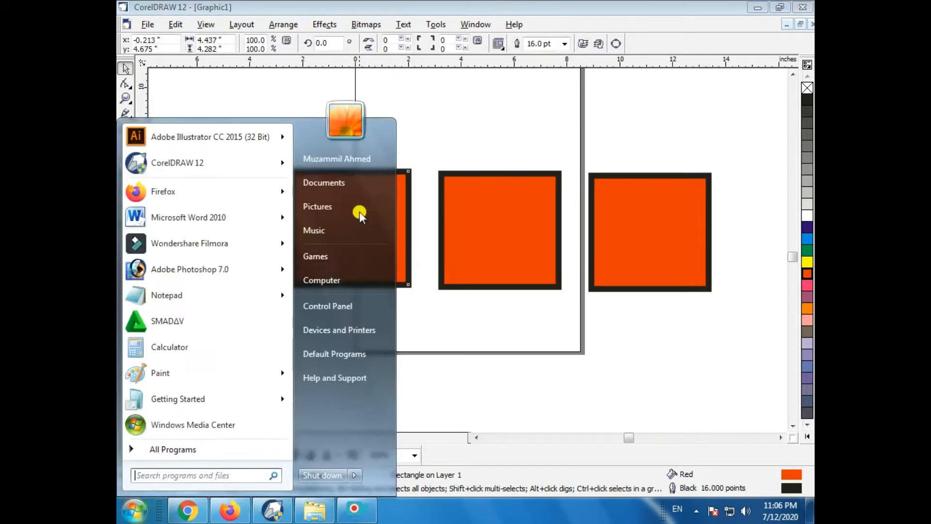
pyautogui.press('Escape')
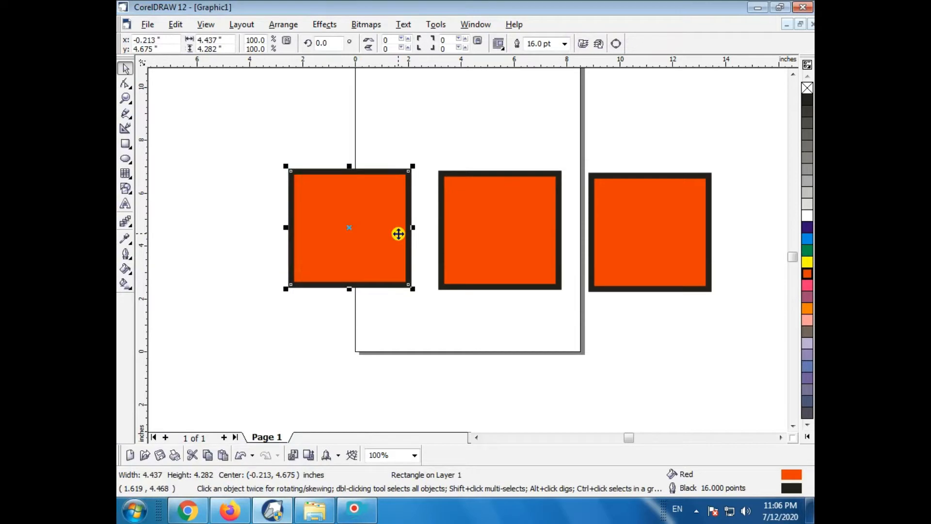
pyautogui.press('super+d')
pyautogui.press('super+d')
pyautogui.moveTo(371, 237); pyautogui.dragTo(375, 174)
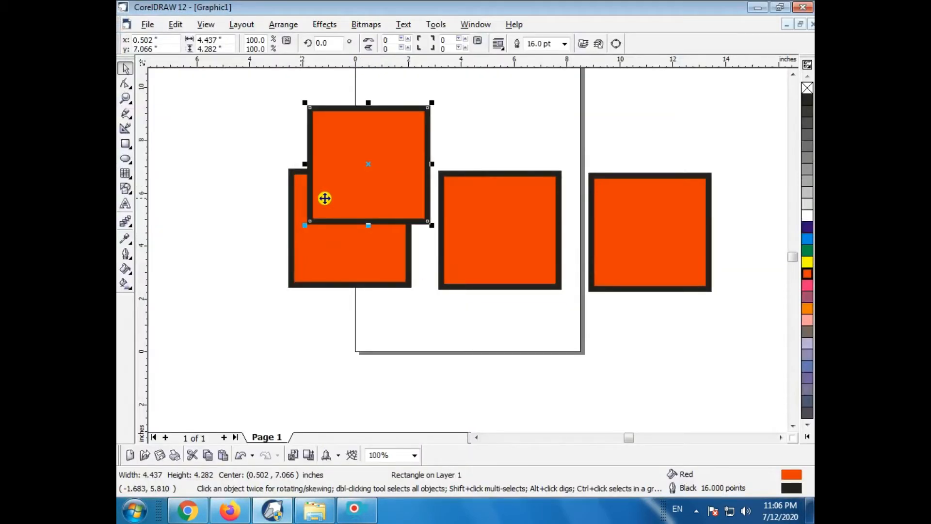
# Delete every rectangle except the rightmost one and move that one onto the middle of the page.
pyautogui.click(351, 233)
pyautogui.press('Delete')
pyautogui.click(348, 187)
pyautogui.press('Delete')
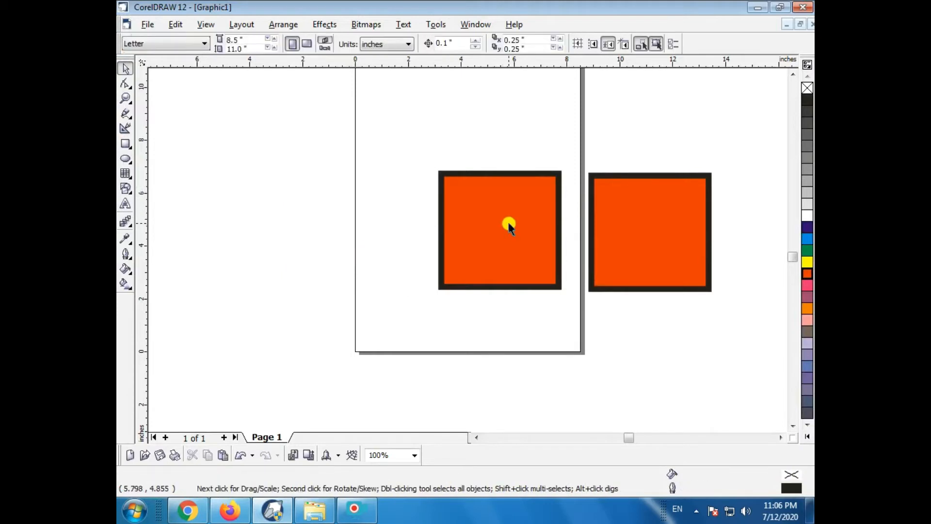
pyautogui.click(509, 227)
pyautogui.press('Delete')
pyautogui.moveTo(629, 229); pyautogui.dragTo(451, 228)
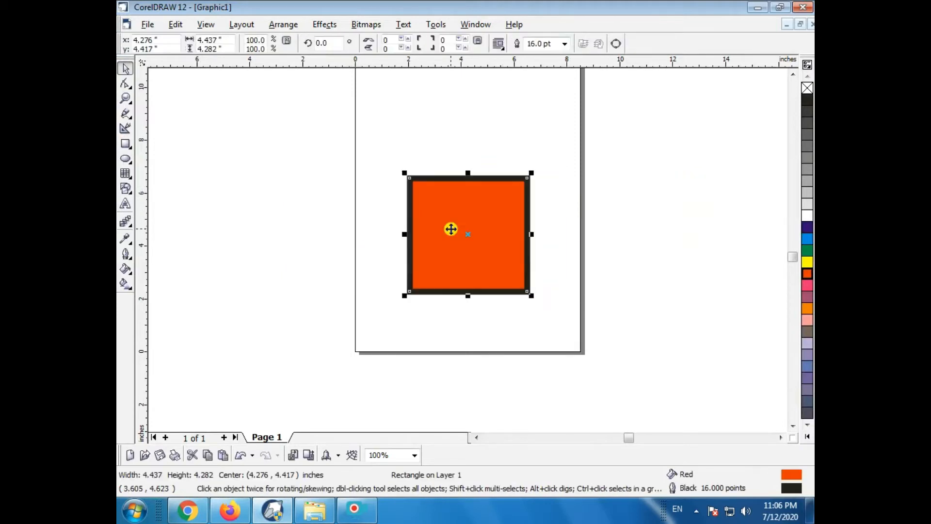
# Draw a rectangle about 4.02 by 3.59 inches to the left of the red one and fill it yellow.
pyautogui.click(126, 144)
pyautogui.moveTo(268, 183)
pyautogui.mouseDown()
pyautogui.moveTo(284, 216)
pyautogui.moveTo(374, 280)
pyautogui.mouseUp()
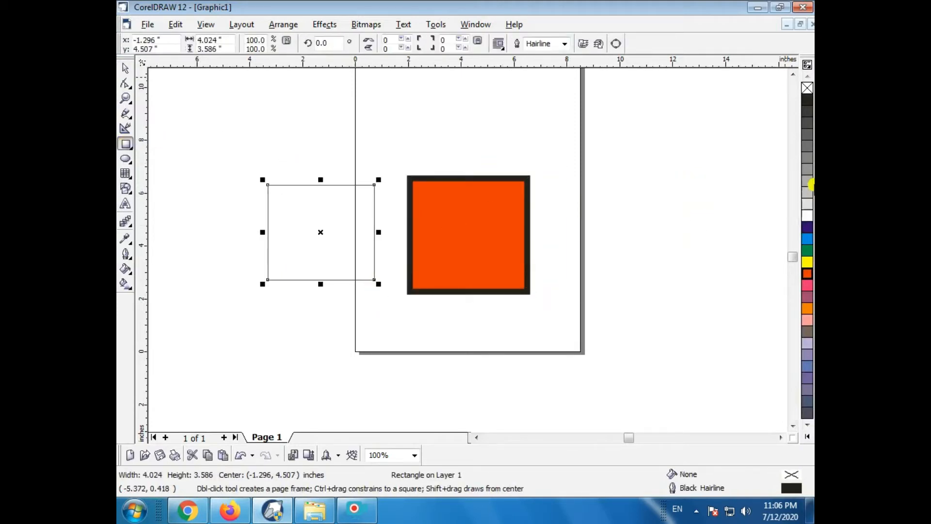
pyautogui.click(807, 169)
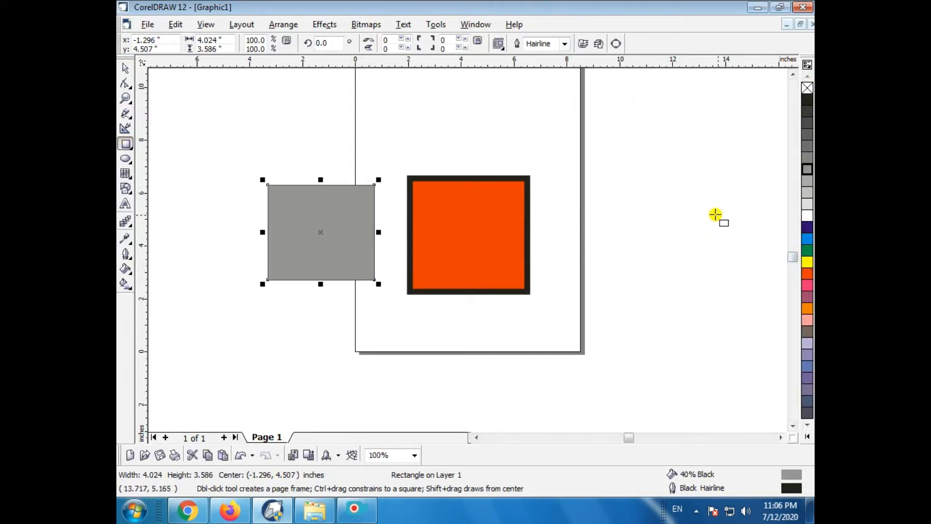
pyautogui.click(806, 262)
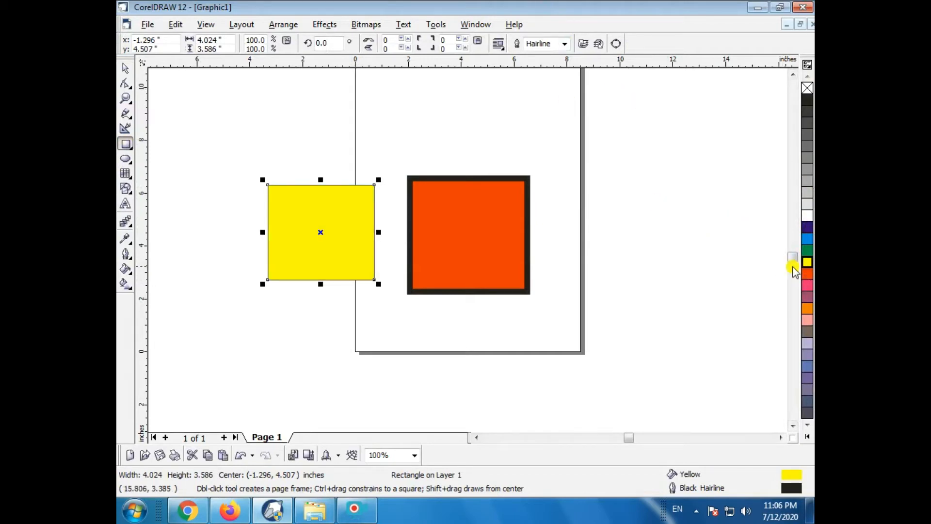
# Set the yellow rectangle's outline width to 8 pt.
pyautogui.click(563, 45)
pyautogui.click(536, 118)
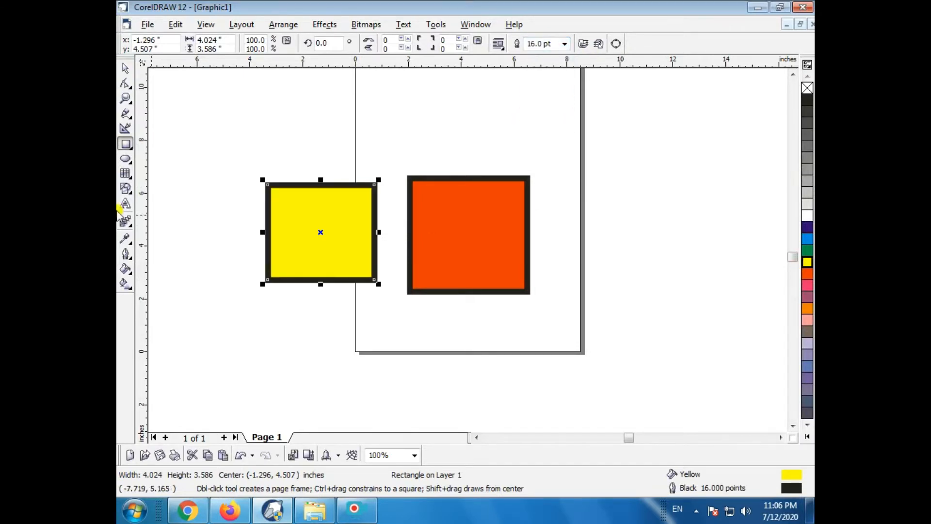
pyautogui.click(565, 43)
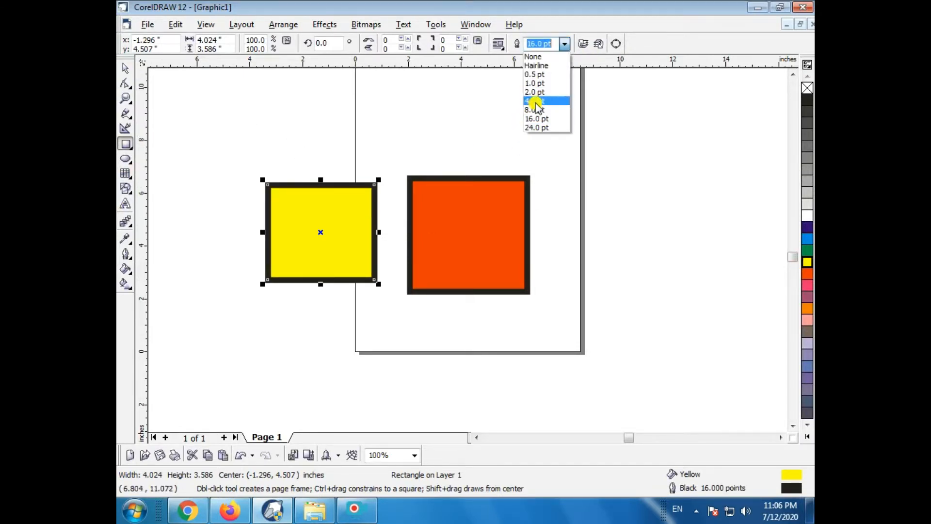
pyautogui.click(534, 107)
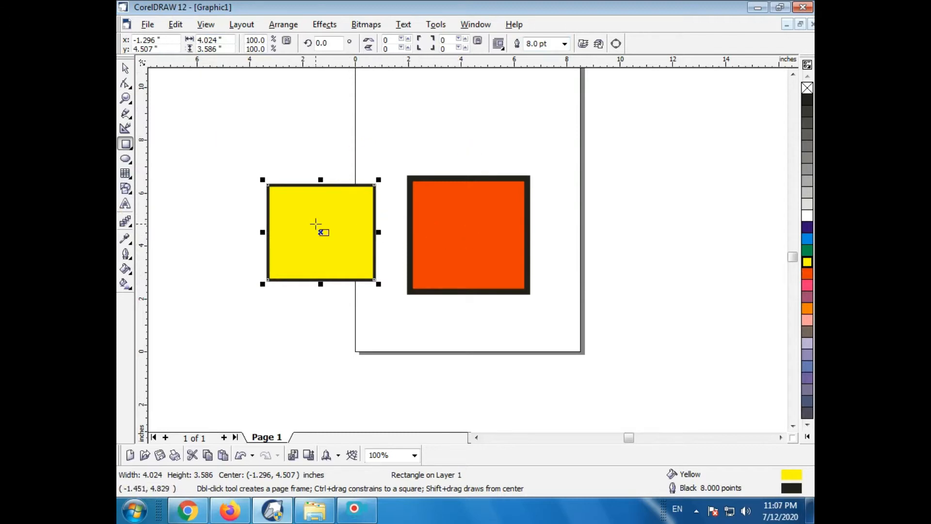
# Copy the outline pen, outline color and fill properties from the red rectangle onto the yellow one.
pyautogui.click(176, 24)
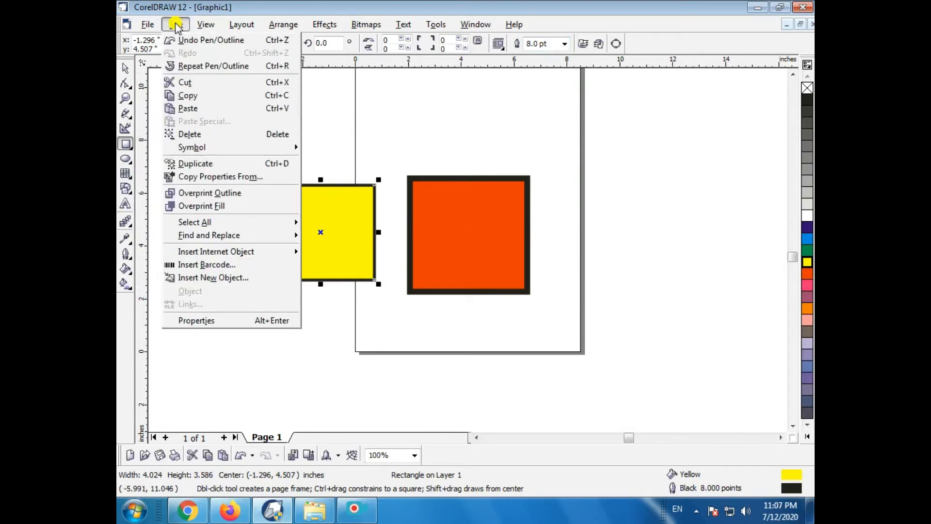
pyautogui.click(194, 177)
pyautogui.moveTo(435, 210); pyautogui.dragTo(521, 209)
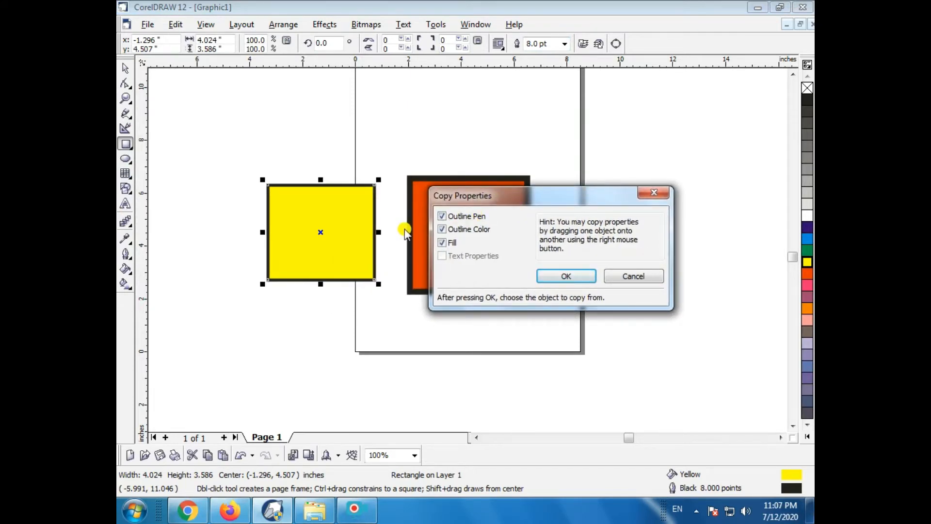
pyautogui.click(566, 276)
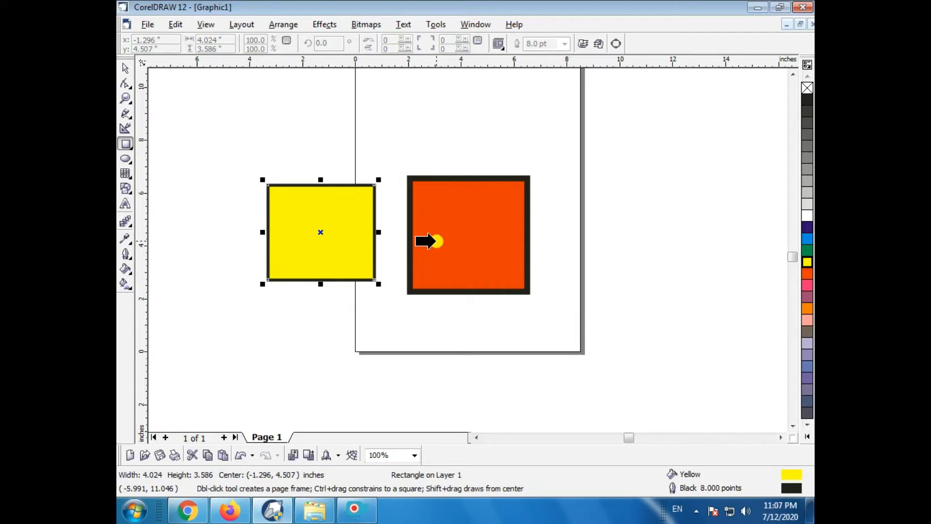
pyautogui.click(434, 241)
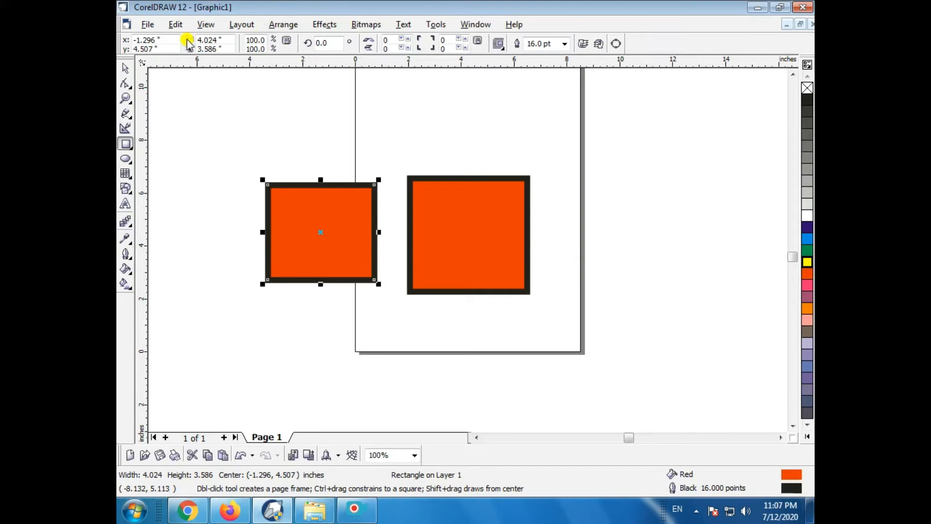
# Place a copy of the smaller left rectangle directly below the original.
pyautogui.click(176, 25)
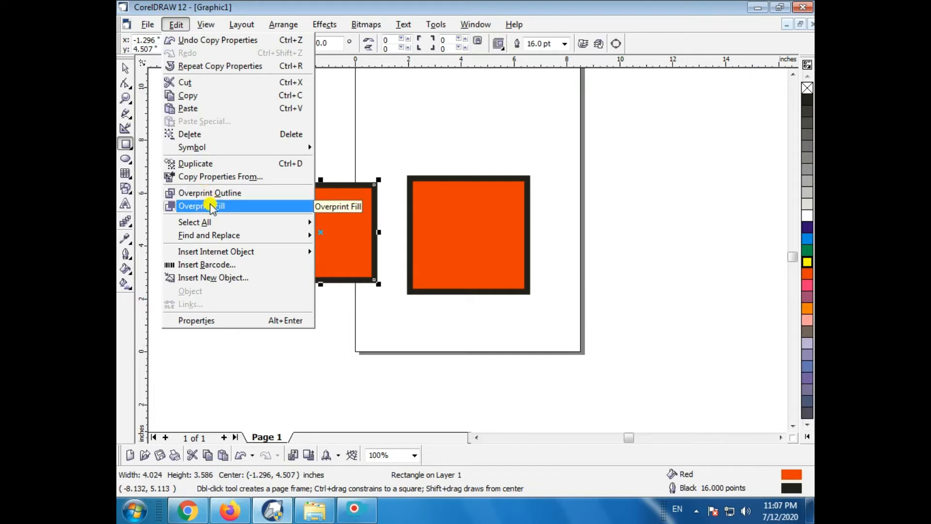
pyautogui.click(125, 69)
pyautogui.moveTo(297, 232); pyautogui.dragTo(307, 339)
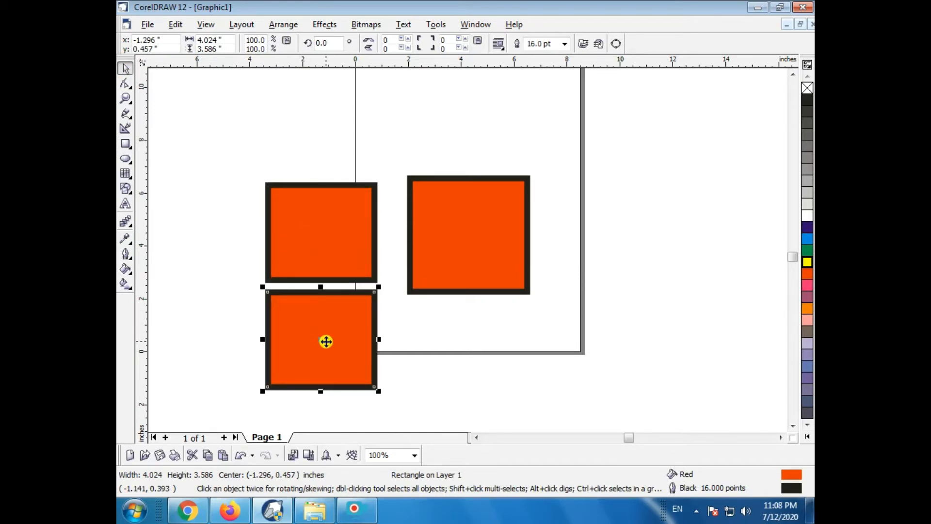
# Repeat the last copy operation four times to extend the column of rectangles downward.
pyautogui.hotkey('ctrl', 'r')
pyautogui.hotkey('ctrl', 'r')
pyautogui.hotkey('ctrl', 'r')
pyautogui.hotkey('ctrl', 'r')
pyautogui.scroll(-5, 345, 324)
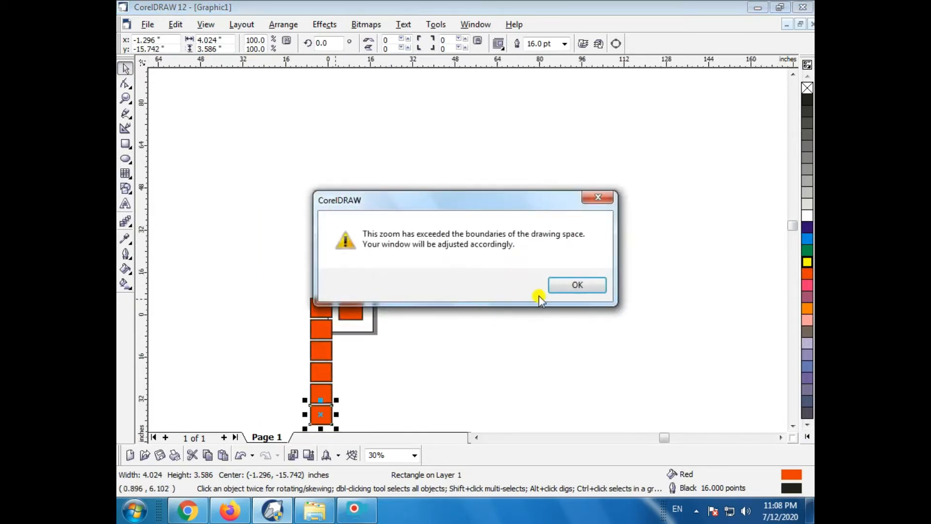
# Move two of the copies out of the column, one to the right of the page and one to the left of the original rectangle.
pyautogui.click(570, 290)
pyautogui.scroll(4, 460, 265)
pyautogui.moveTo(431, 303); pyautogui.dragTo(640, 302)
pyautogui.moveTo(443, 358); pyautogui.dragTo(331, 243)
# Delete the remaining rectangle copies in the column below the page.
pyautogui.moveTo(415, 385); pyautogui.dragTo(417, 422)
pyautogui.click(408, 399)
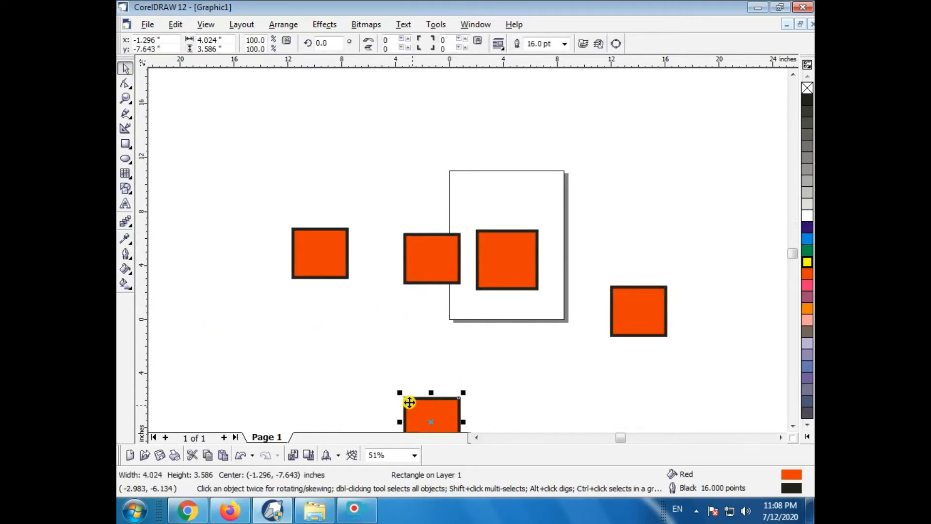
pyautogui.scroll(-5, 335, 282)
pyautogui.click(589, 286)
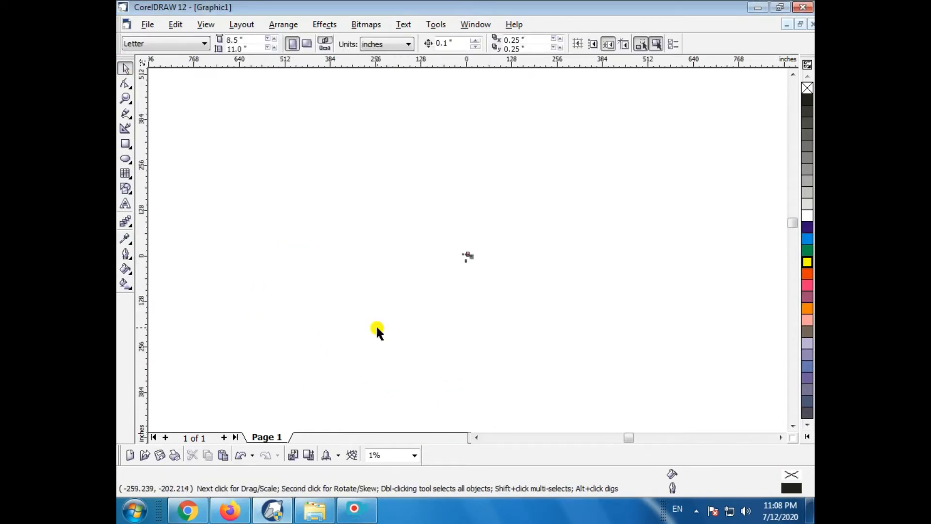
pyautogui.scroll(5, 456, 254)
pyautogui.moveTo(351, 357); pyautogui.dragTo(420, 421)
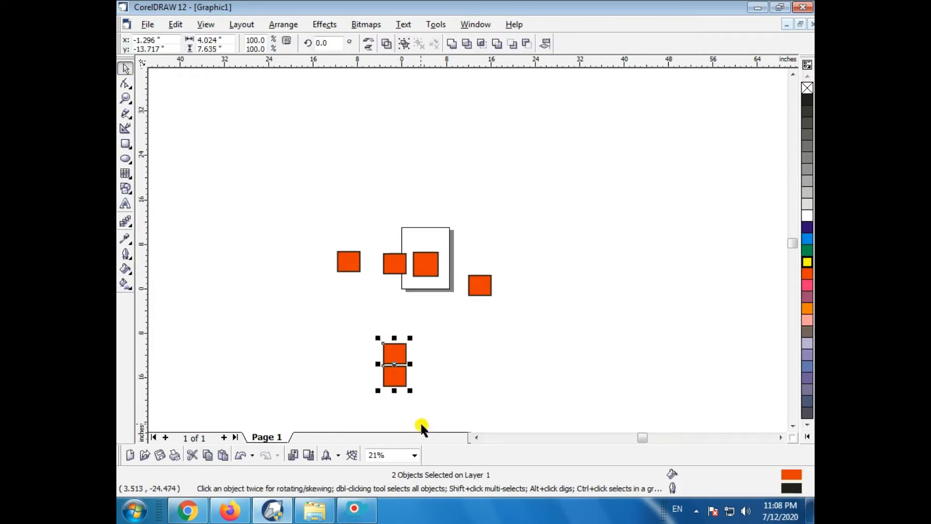
pyautogui.press('Delete')
# Draw a yellow circle about 8.4 inches wide below the leftmost rectangle and a blue circle about 7.4 inches wide below the page.
pyautogui.press('z')
pyautogui.moveTo(308, 229); pyautogui.dragTo(558, 350)
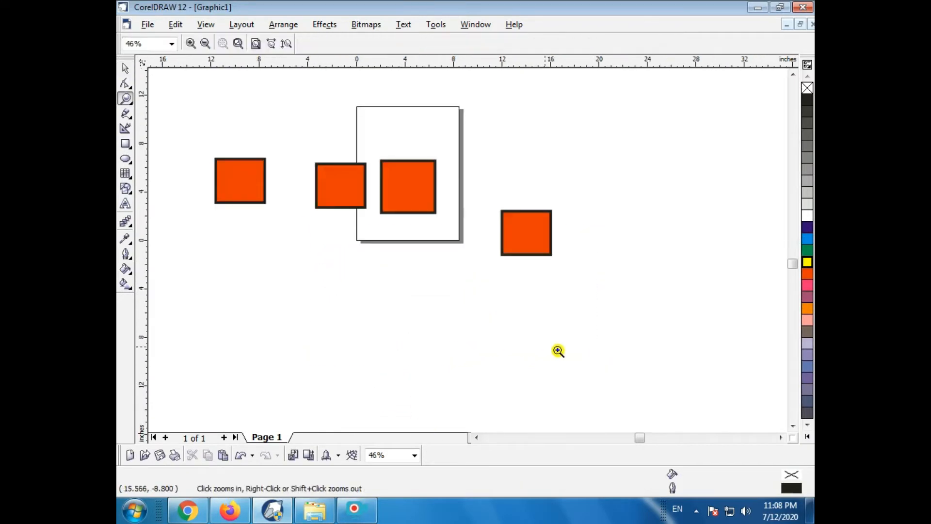
pyautogui.click(126, 68)
pyautogui.click(125, 158)
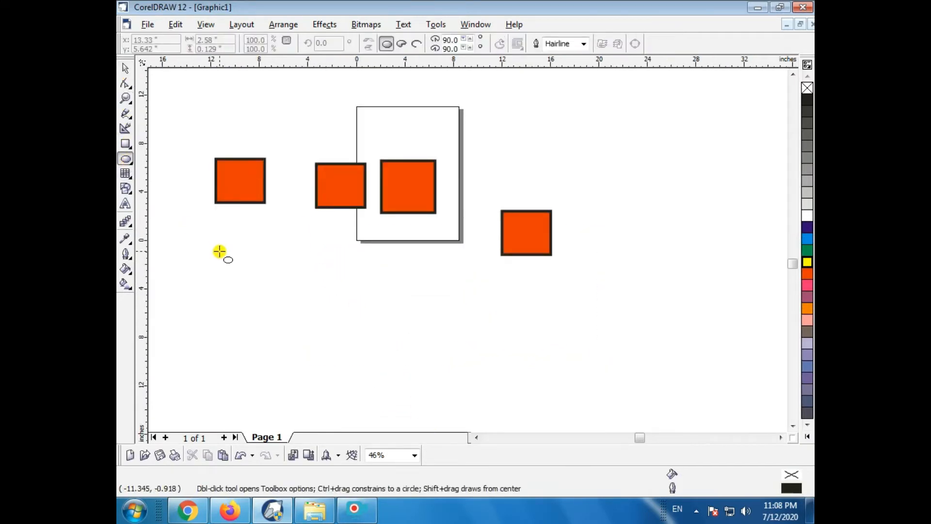
pyautogui.moveTo(220, 251); pyautogui.dragTo(321, 356)
pyautogui.click(807, 262)
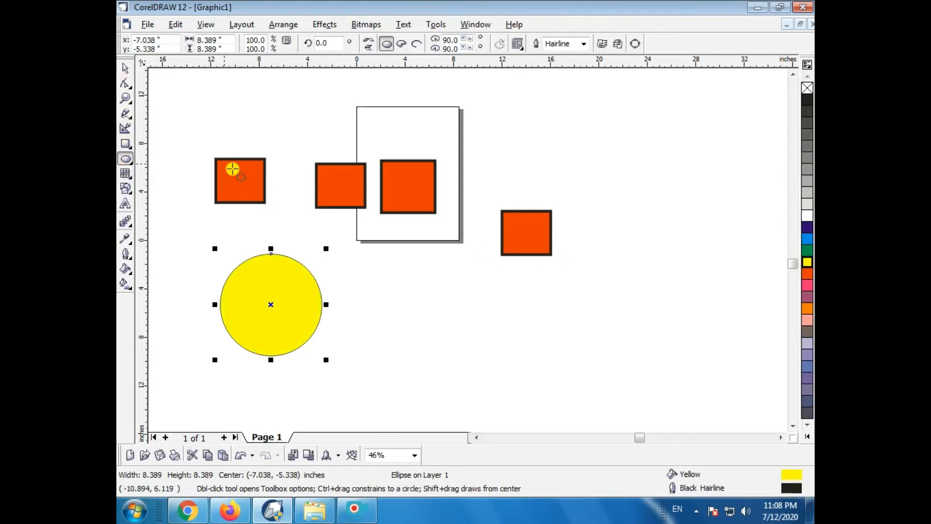
pyautogui.moveTo(386, 306); pyautogui.dragTo(477, 396)
pyautogui.click(807, 227)
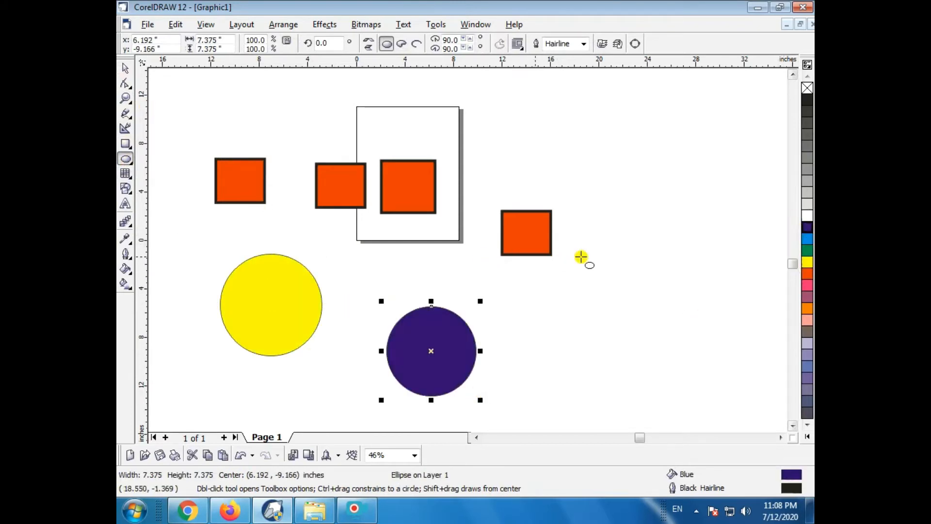
# Fill the rectangle overlapping the page's left edge with 60% Black and the rectangle right of the page with Powder Blue.
pyautogui.click(341, 187)
pyautogui.click(807, 146)
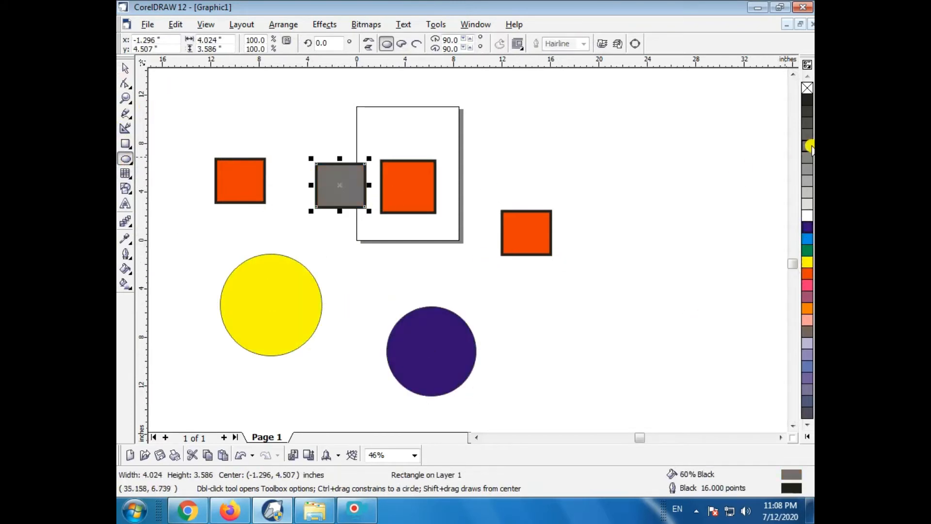
pyautogui.click(547, 250)
pyautogui.click(807, 343)
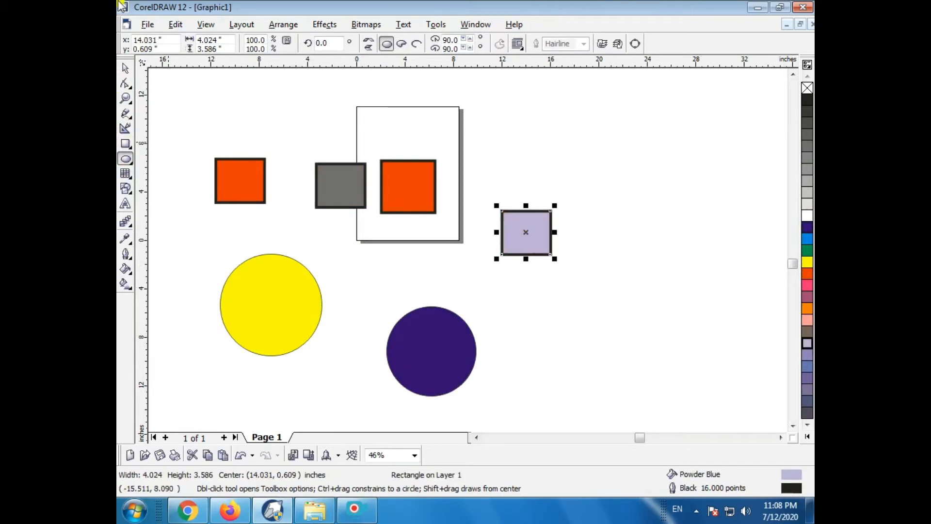
# Delete the leftmost red rectangle above the yellow circle.
pyautogui.click(124, 69)
pyautogui.click(222, 187)
pyautogui.press('Delete')
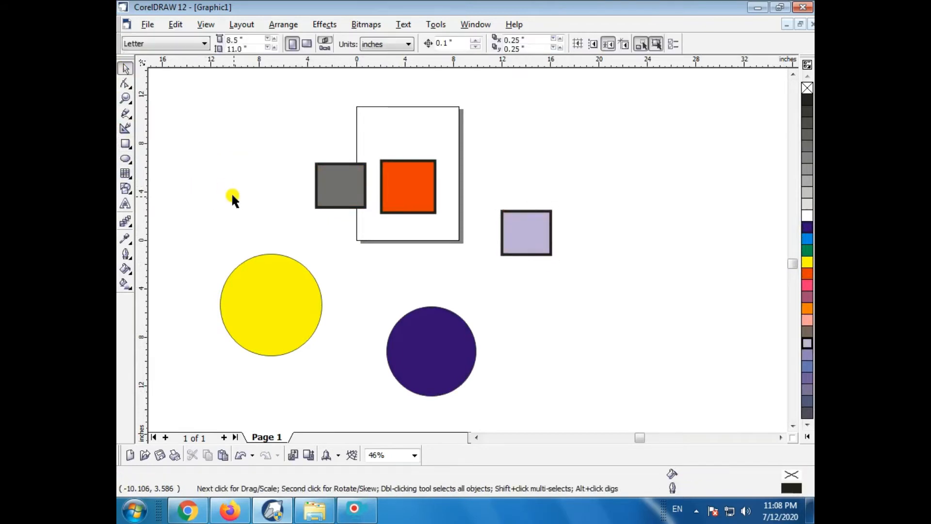
# Select all objects in the drawing, shift them about 4.1 inches to the right, and deselect them.
pyautogui.click(175, 25)
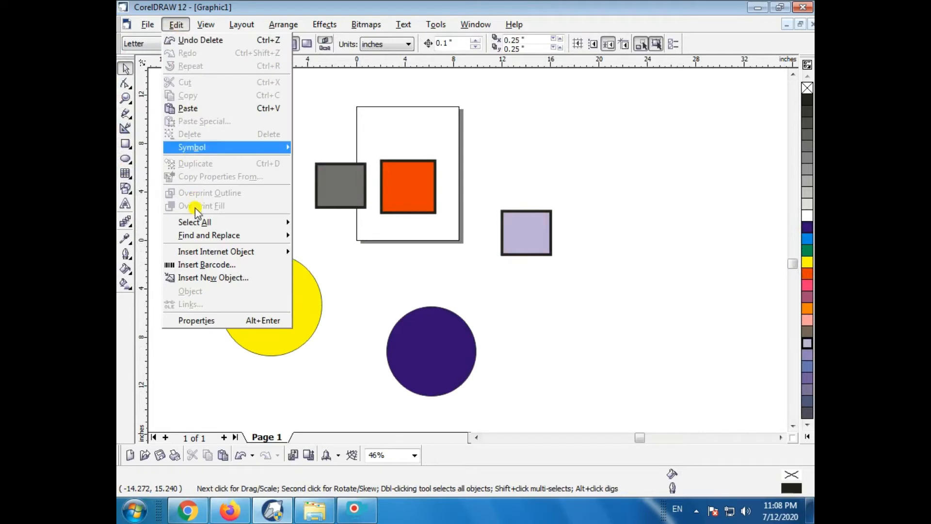
pyautogui.moveTo(196, 226)
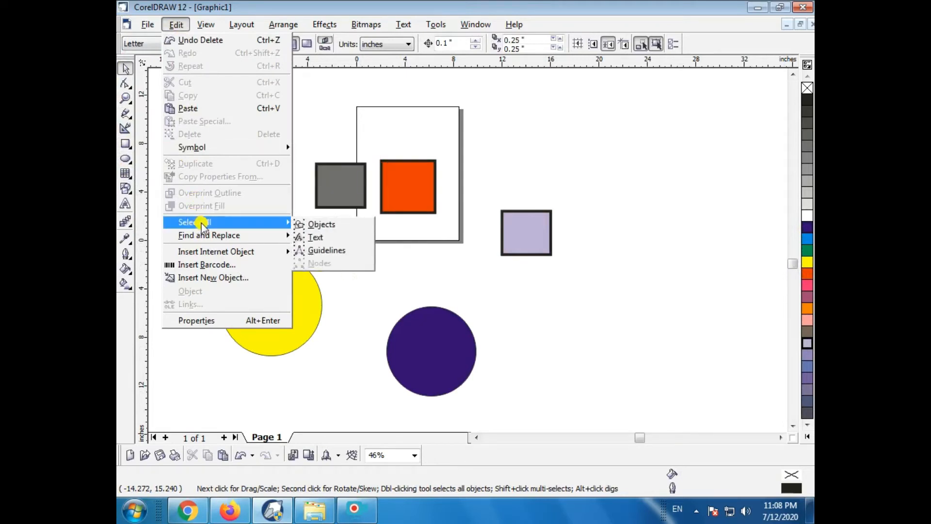
pyautogui.click(312, 231)
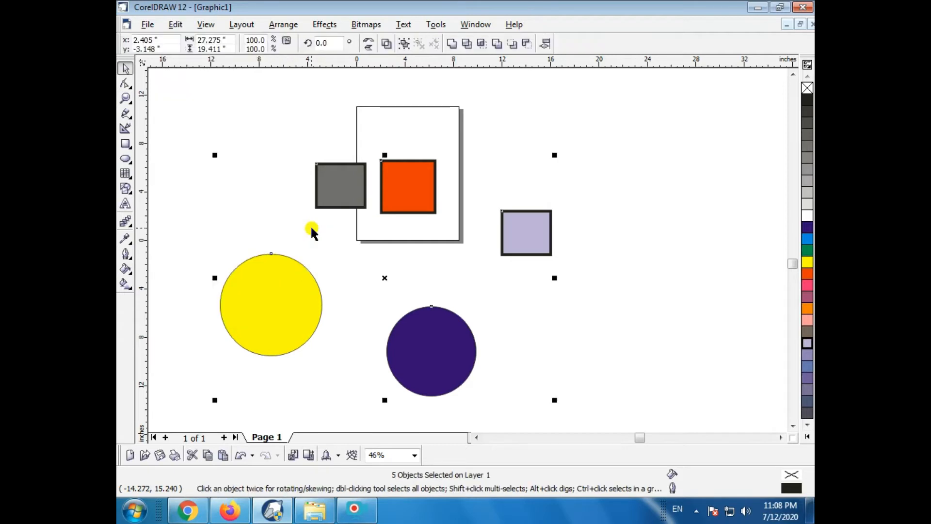
pyautogui.moveTo(382, 280); pyautogui.dragTo(430, 284)
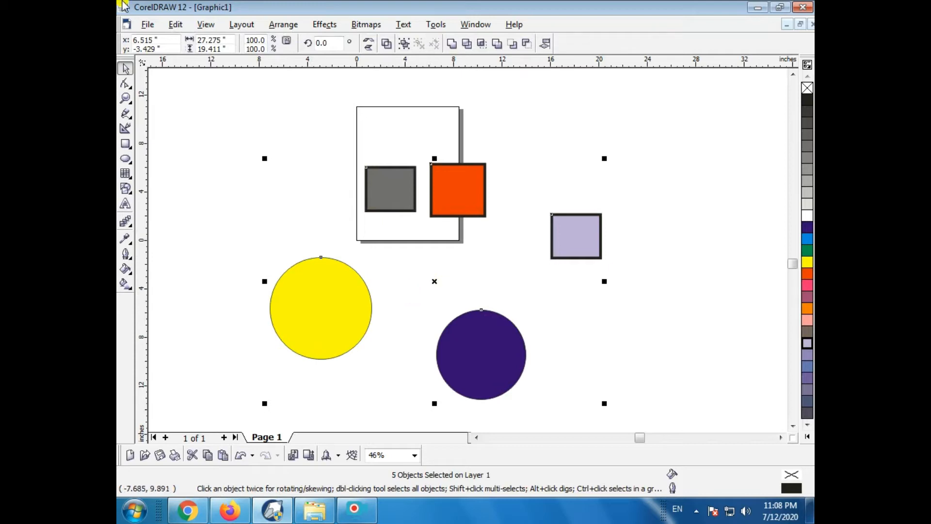
pyautogui.click(249, 203)
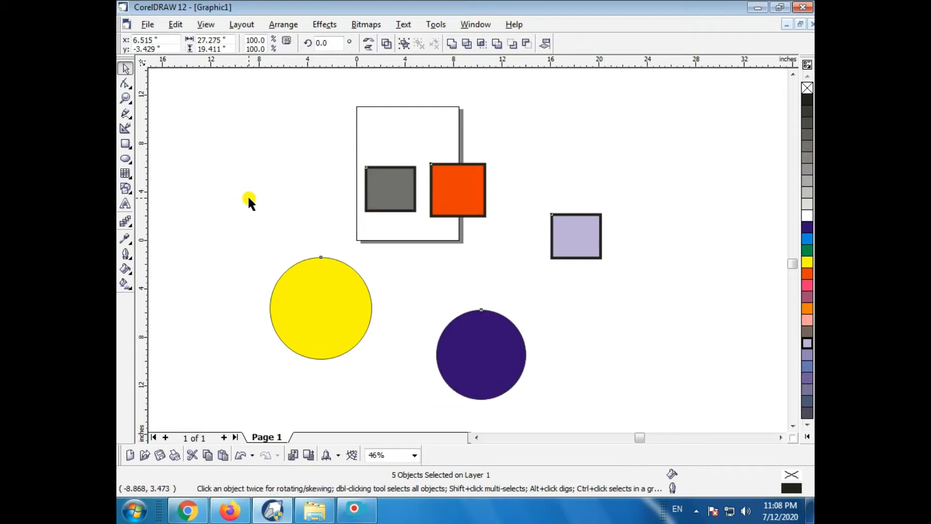
# Add the person's full name as 24 pt Arial artistic text to the left of the page, above the yellow circle.
pyautogui.click(125, 204)
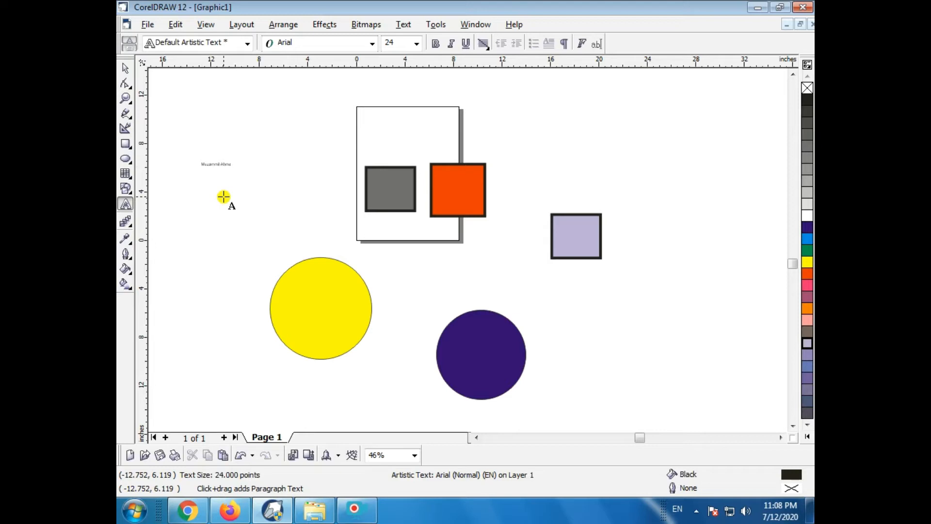
pyautogui.hotkey('ctrl', 'space')
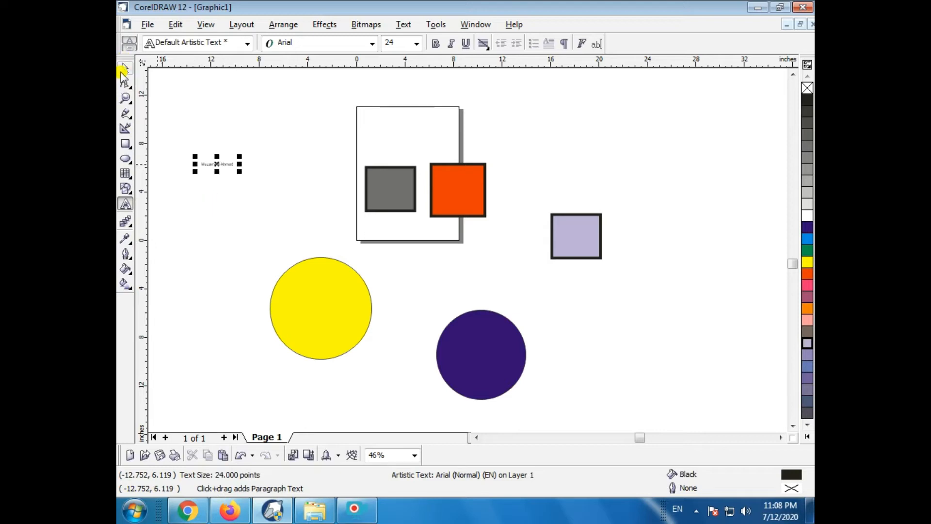
pyautogui.click(194, 205)
# Add the artistic text "MZ Designs" in 24 pt Arial below the name text.
pyautogui.click(125, 204)
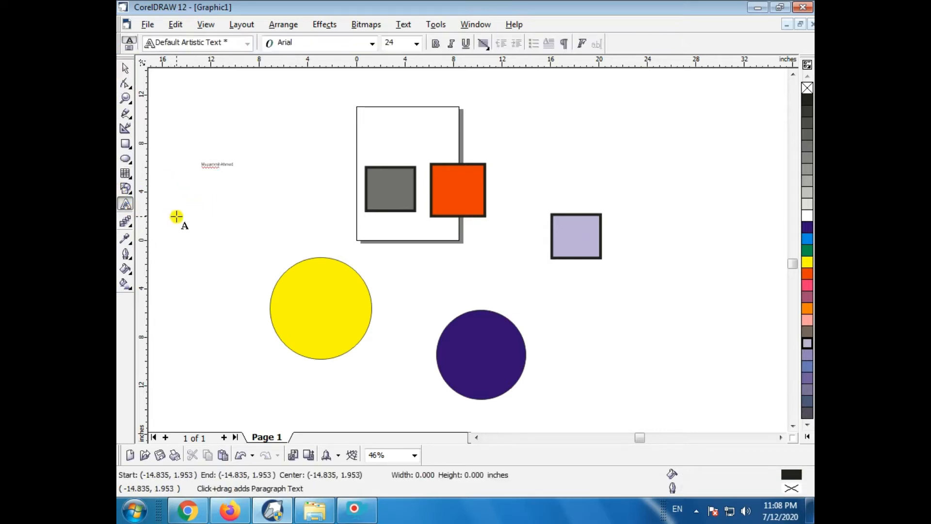
pyautogui.write('Do')
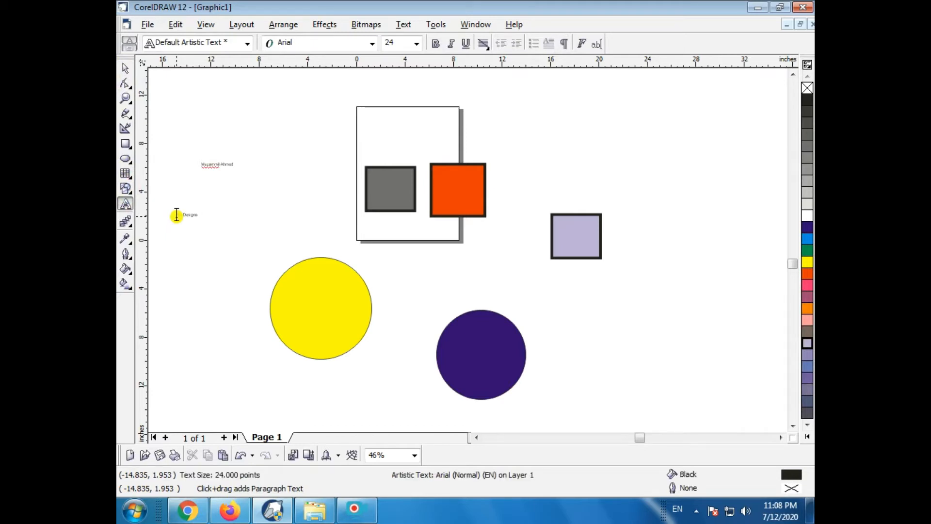
pyautogui.click(126, 68)
pyautogui.click(211, 102)
# Select all text objects in the drawing with the Select All Text command.
pyautogui.press('z')
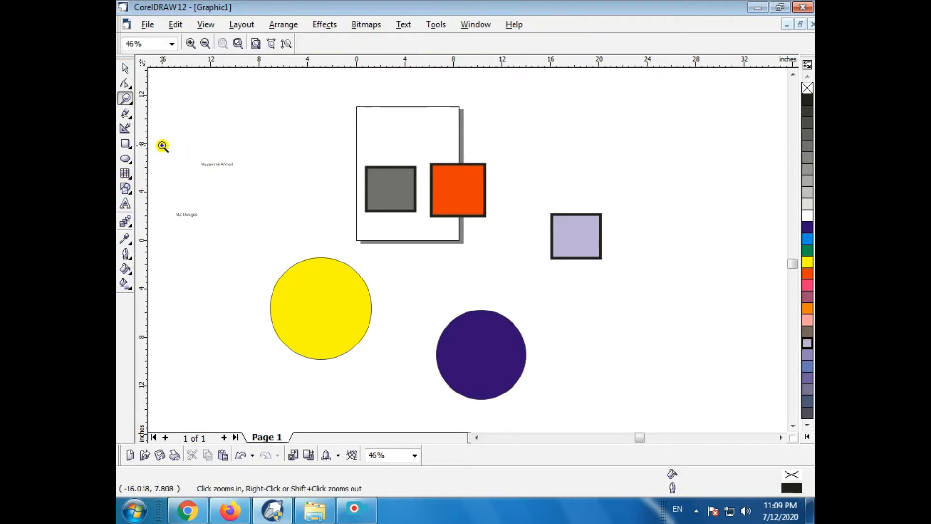
pyautogui.moveTo(162, 146); pyautogui.dragTo(249, 243)
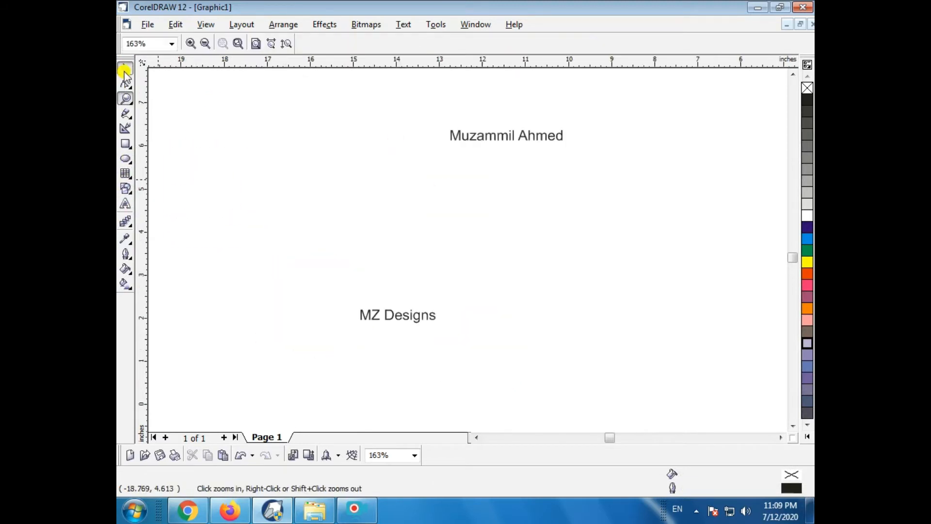
pyautogui.click(125, 70)
pyautogui.click(176, 24)
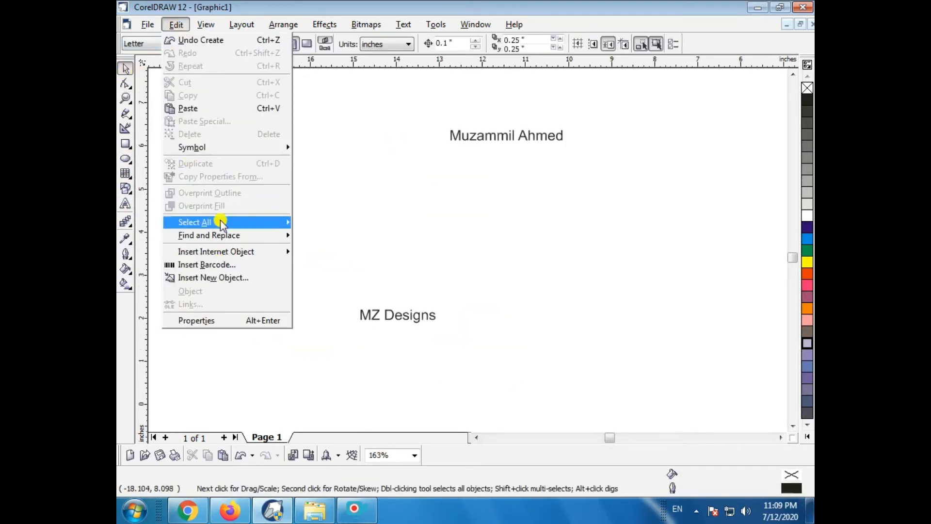
pyautogui.moveTo(221, 223)
pyautogui.click(315, 235)
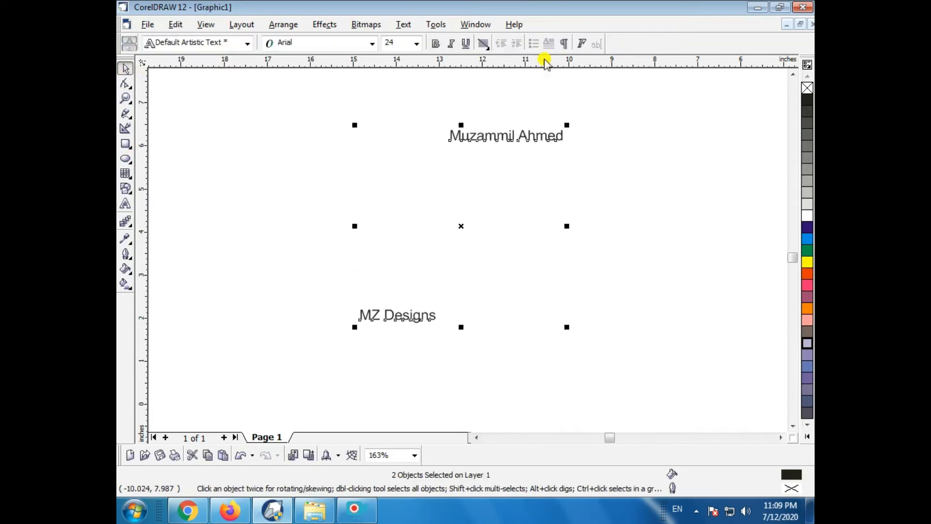
# Try to select all guidelines in the drawing.
pyautogui.scroll(-2, 395, 249)
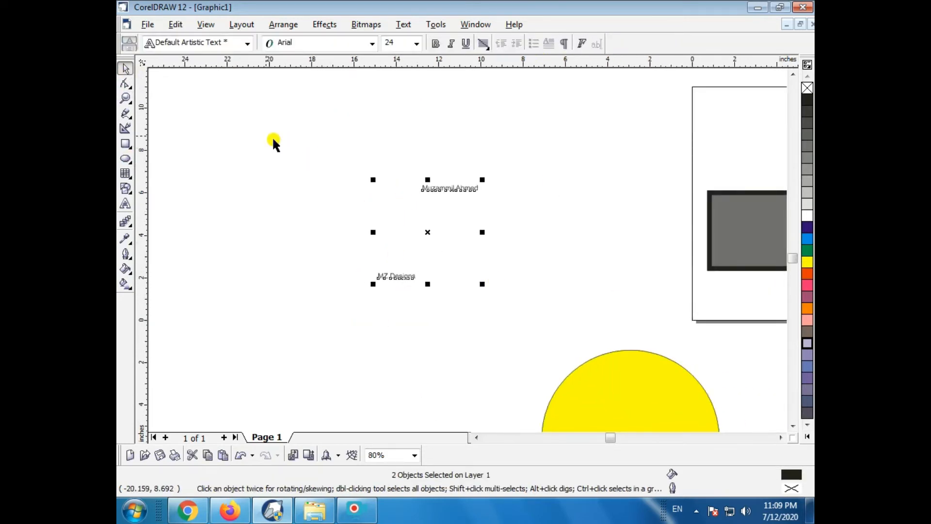
pyautogui.click(176, 24)
pyautogui.moveTo(204, 224)
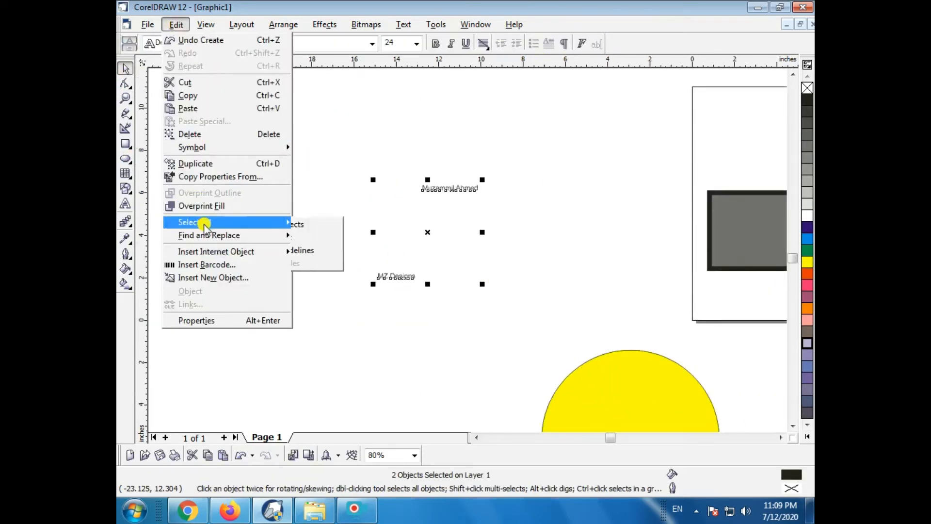
pyautogui.click(317, 250)
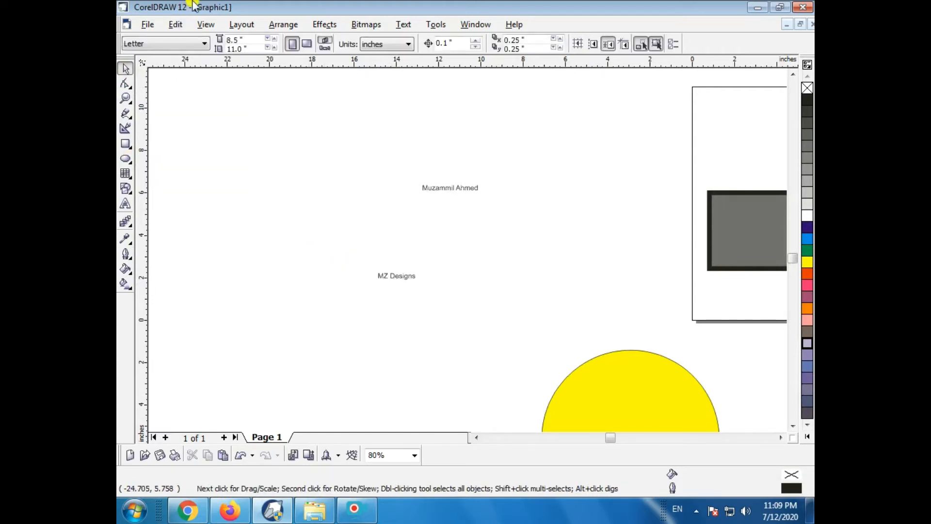
# Add horizontal guidelines at about y 6.4 and 1.0 inches and a vertical guideline at about x -22.4 inches.
pyautogui.scroll(-1, 295, 92)
pyautogui.moveTo(296, 65); pyautogui.dragTo(304, 150)
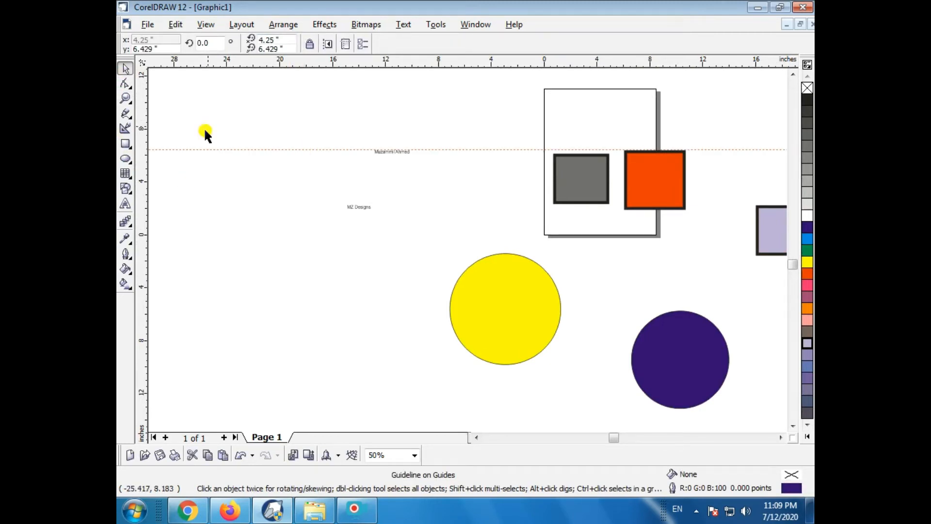
pyautogui.moveTo(145, 245); pyautogui.dragTo(247, 257)
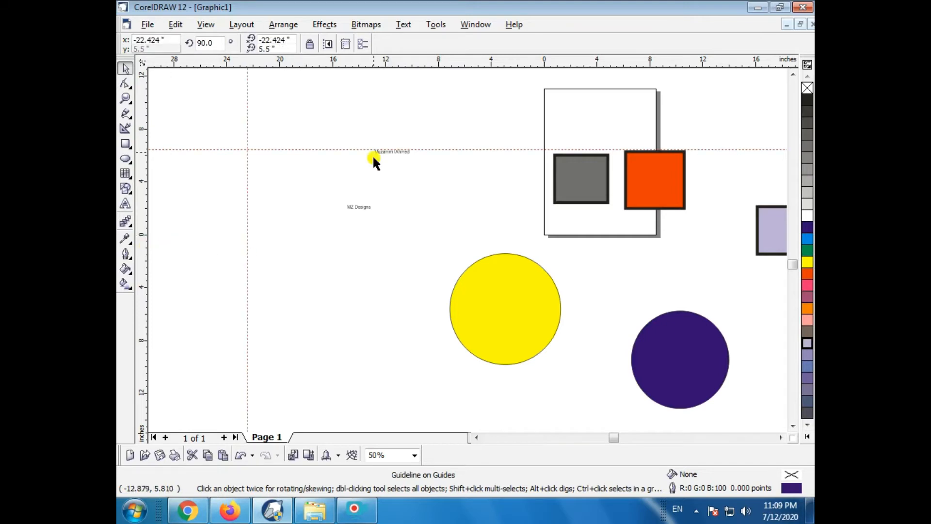
pyautogui.moveTo(339, 62); pyautogui.dragTo(339, 221)
# Select all guidelines with the Select All command and delete them.
pyautogui.click(175, 24)
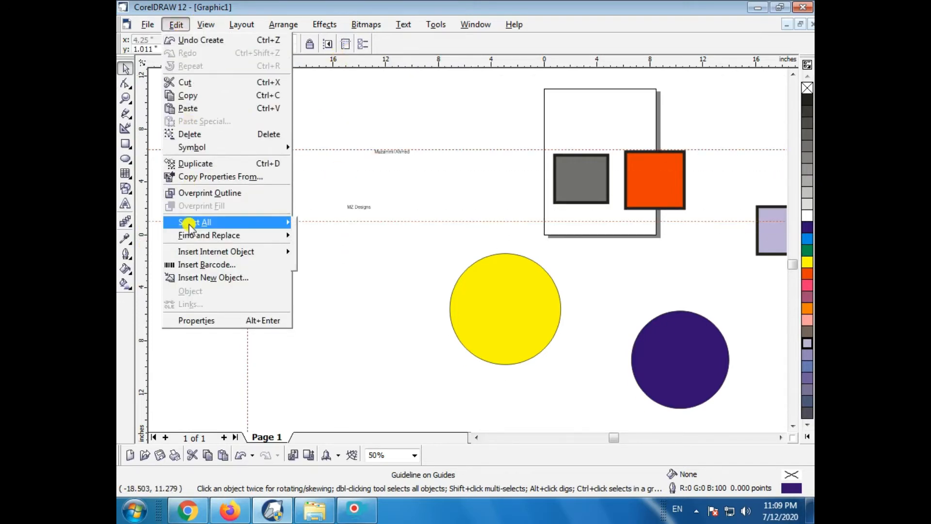
pyautogui.moveTo(262, 222)
pyautogui.click(334, 251)
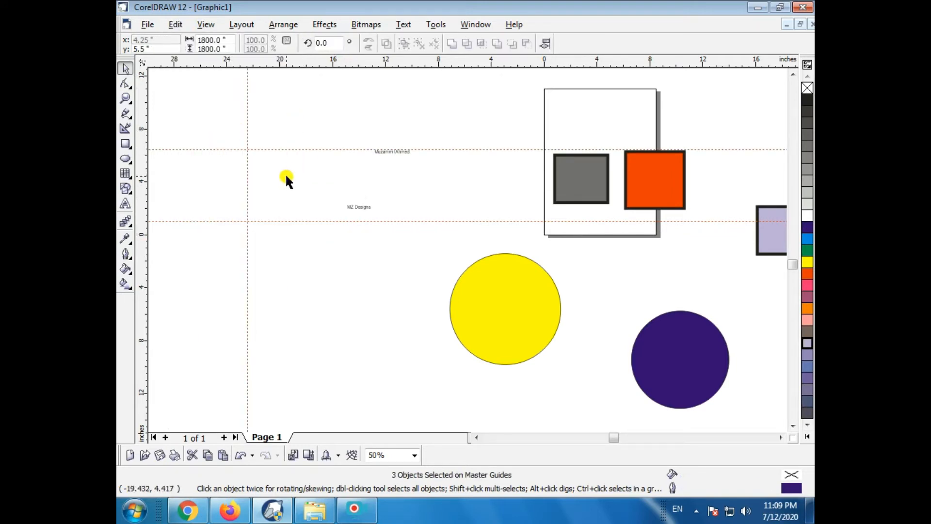
pyautogui.press('Delete')
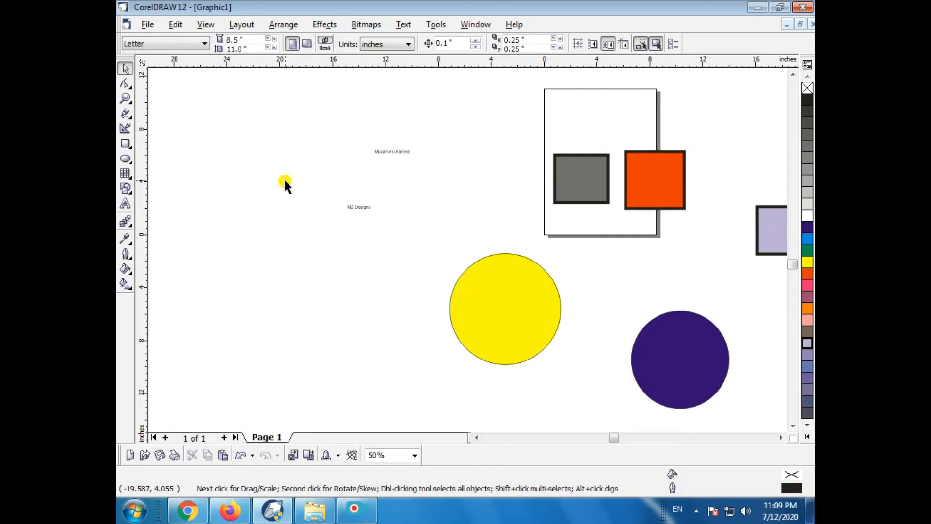
pyautogui.click(177, 27)
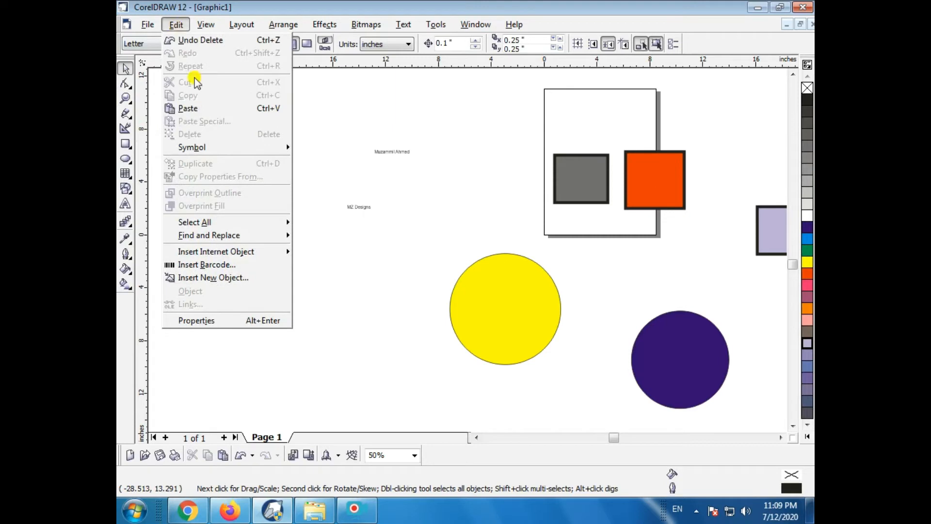
pyautogui.click(375, 221)
# Select the remaining shapes and texts around the page together and delete them.
pyautogui.scroll(-3, 375, 221)
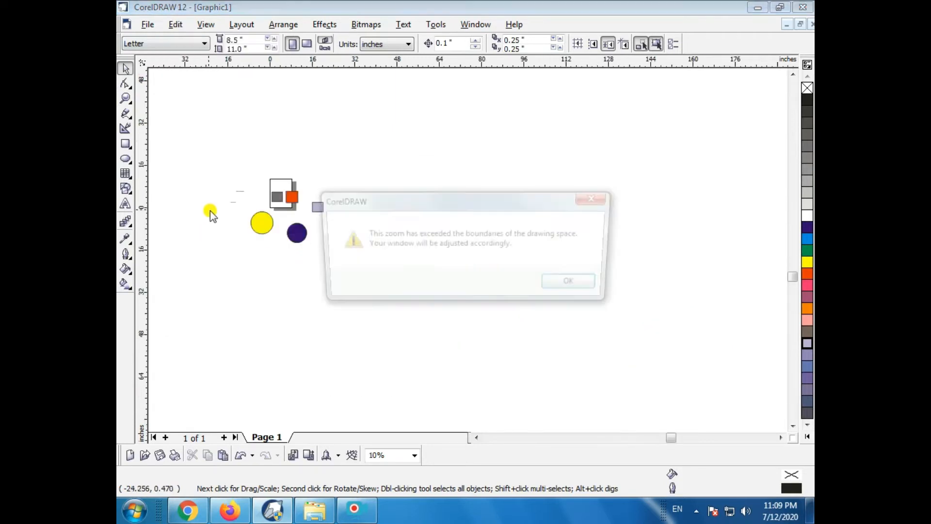
pyautogui.click(577, 284)
pyautogui.scroll(5, 349, 223)
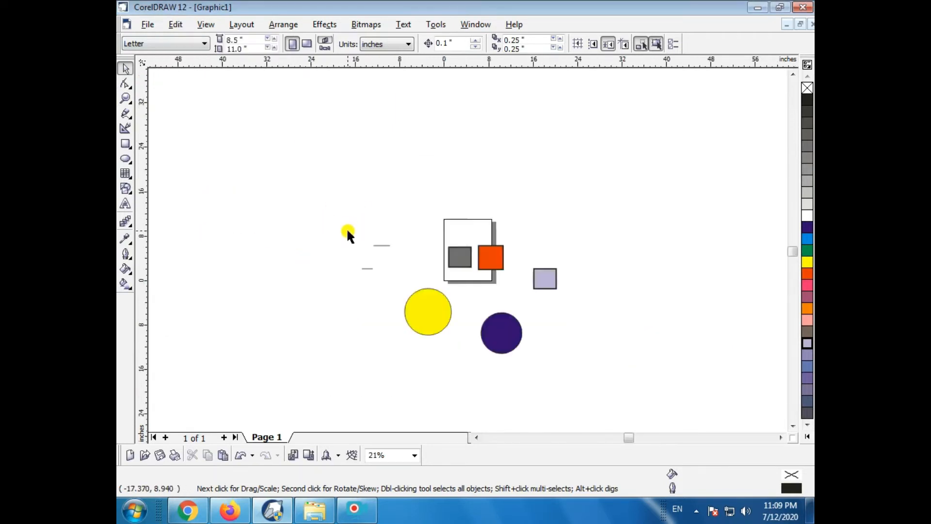
pyautogui.moveTo(308, 214); pyautogui.dragTo(679, 404)
pyautogui.press('Delete')
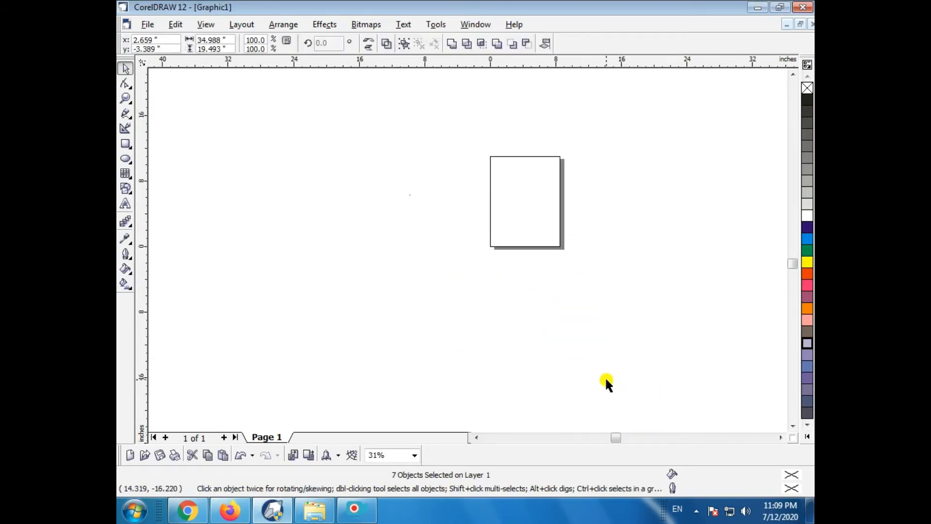
# Insert a Java applet object about 8.2 × 7.8 inches and move it beside the page's left edge.
pyautogui.scroll(1, 284, 205)
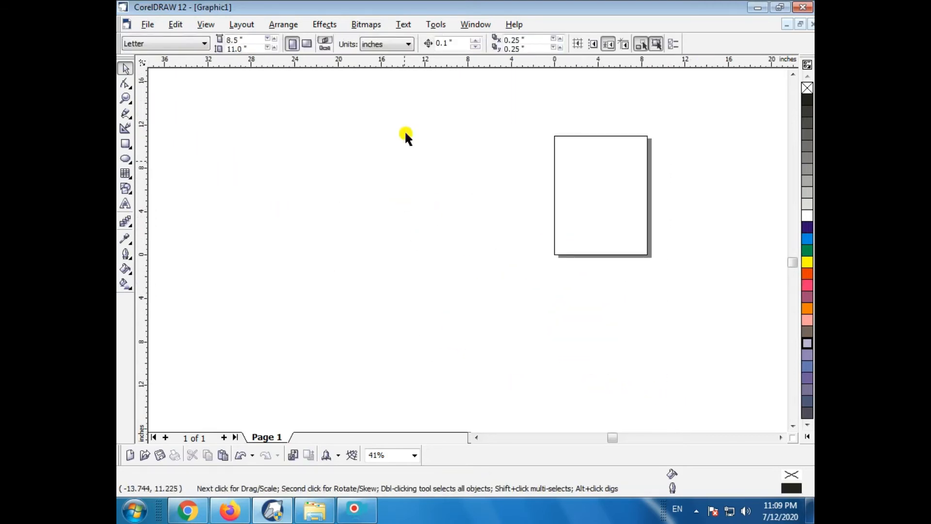
pyautogui.click(414, 455)
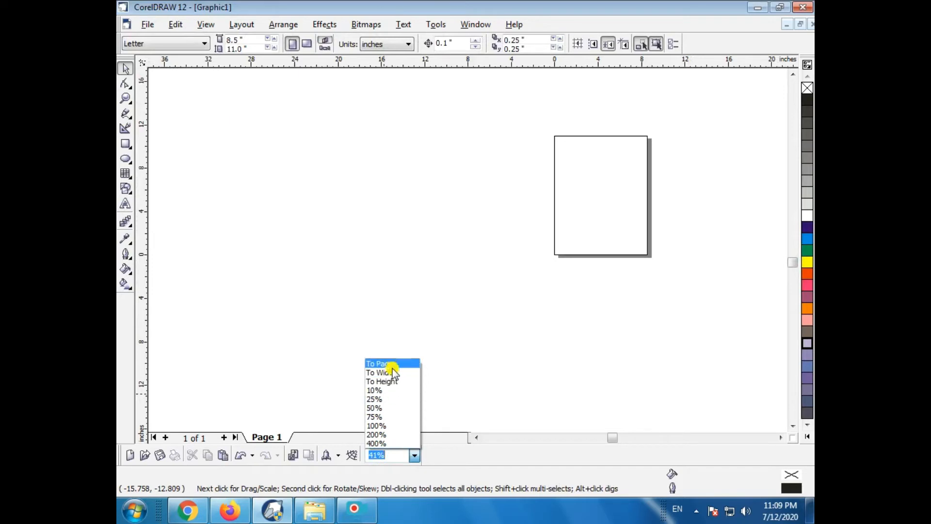
pyautogui.click(392, 364)
pyautogui.click(175, 24)
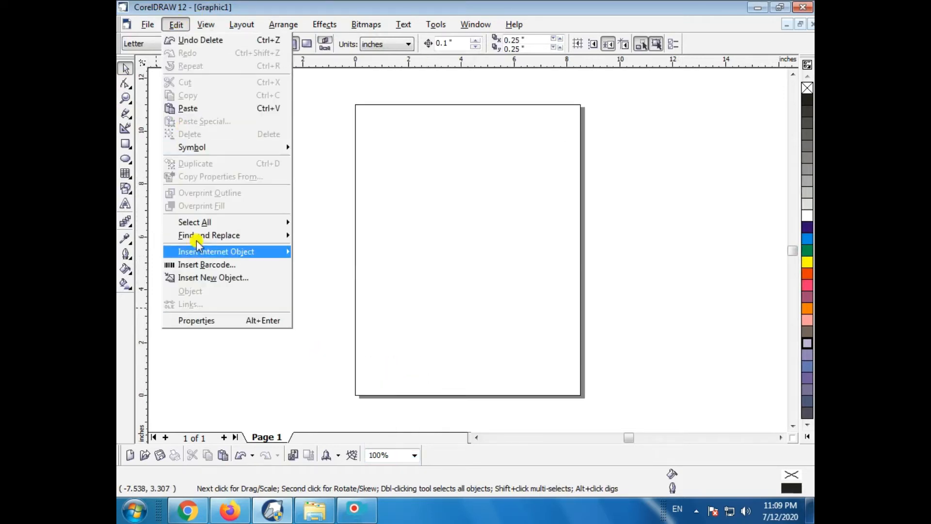
pyautogui.moveTo(197, 253)
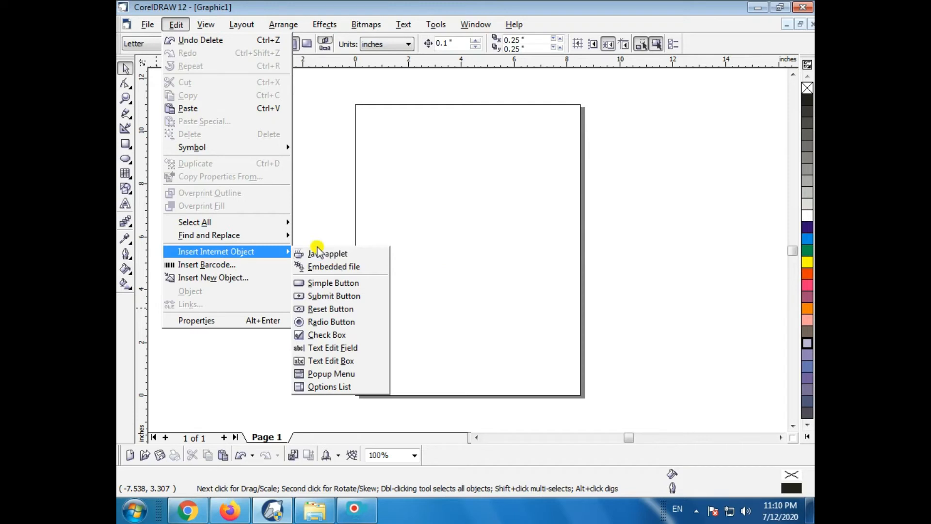
pyautogui.click(348, 255)
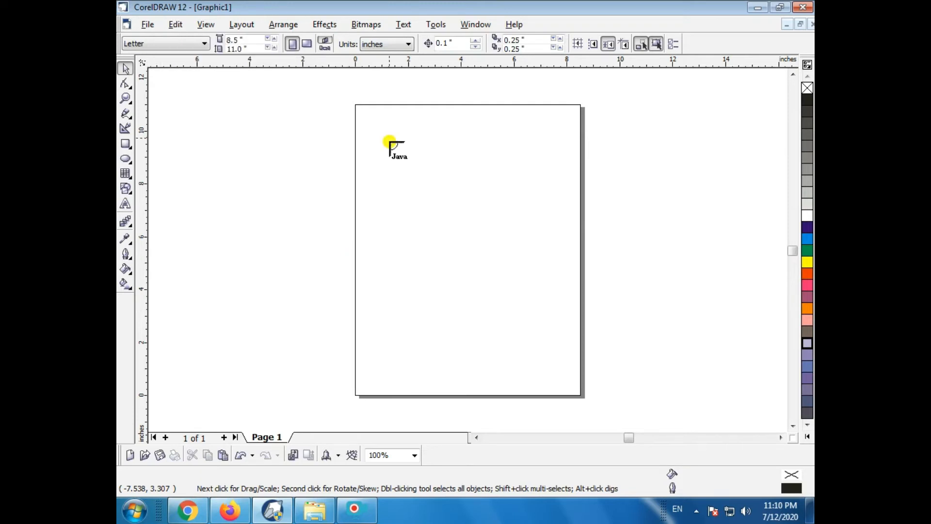
pyautogui.moveTo(352, 141); pyautogui.dragTo(570, 347)
pyautogui.moveTo(487, 234); pyautogui.dragTo(283, 248)
# Insert an embedded file object and place it beside the page's right edge, centred at about x 10.2, y 4.6 inches.
pyautogui.click(175, 24)
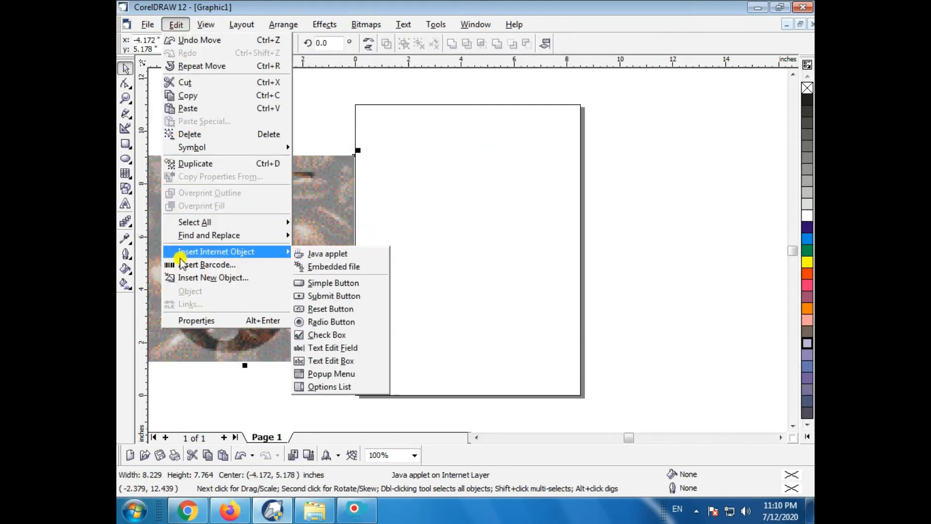
pyautogui.click(310, 266)
pyautogui.moveTo(453, 228); pyautogui.dragTo(638, 287)
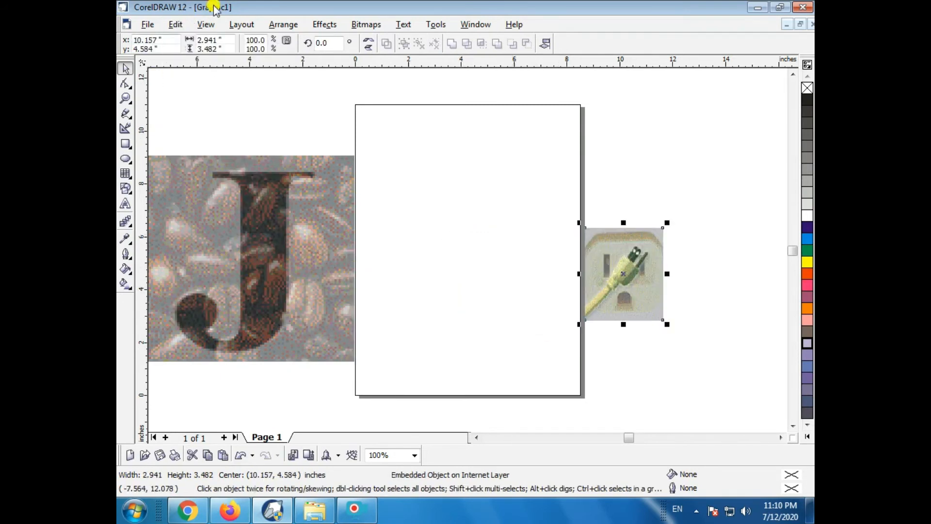
# Insert a simple button near the middle of the page and try to enlarge it from its lower-right corner.
pyautogui.click(177, 26)
pyautogui.moveTo(180, 251)
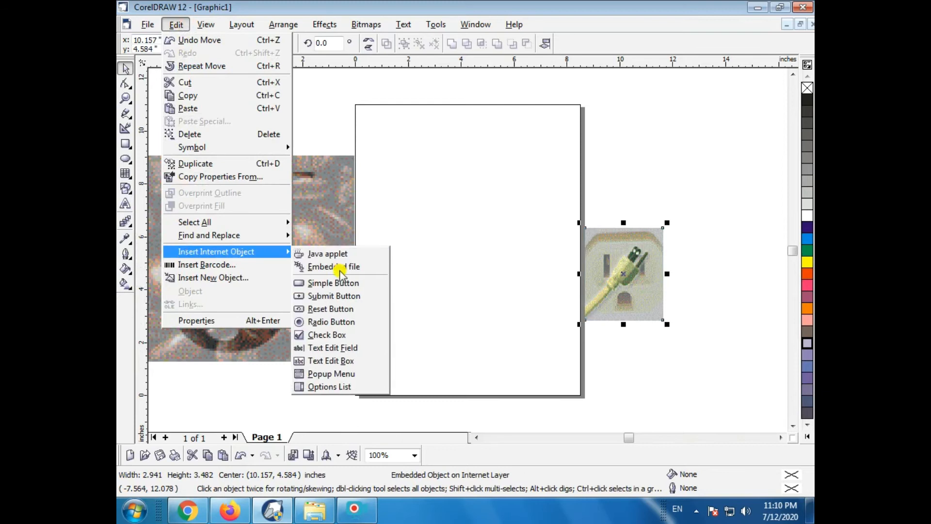
pyautogui.click(345, 285)
pyautogui.click(460, 239)
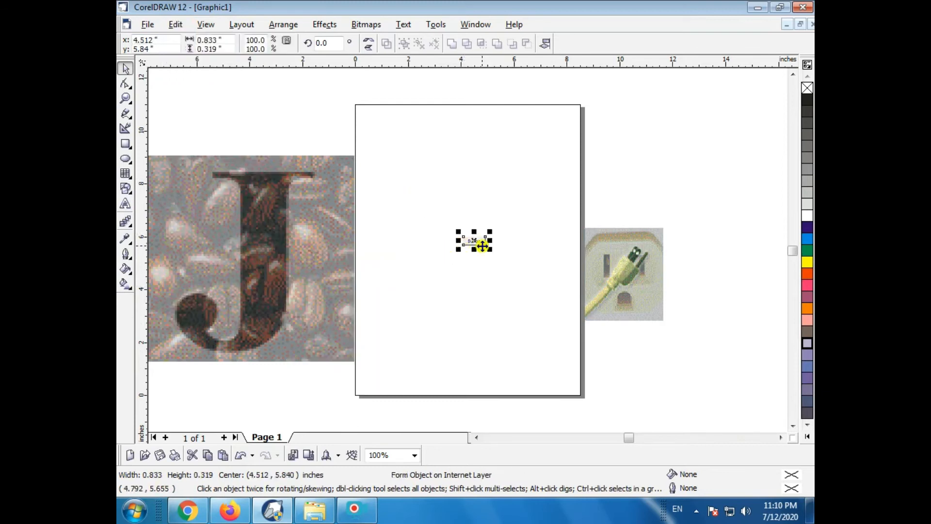
pyautogui.moveTo(490, 250); pyautogui.dragTo(512, 281)
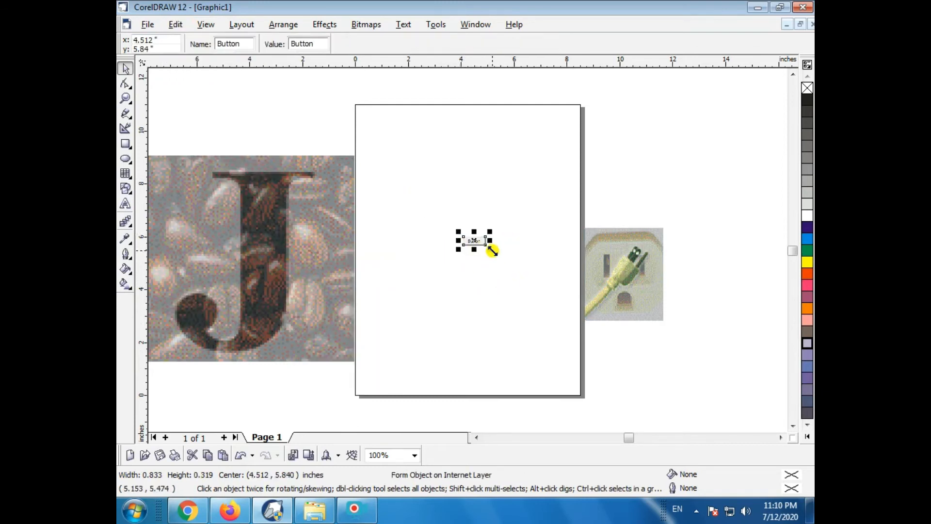
# Insert a submit button near the page's lower-right corner, at about x 6.9, y 1.3 inches, and view it close up.
pyautogui.click(176, 25)
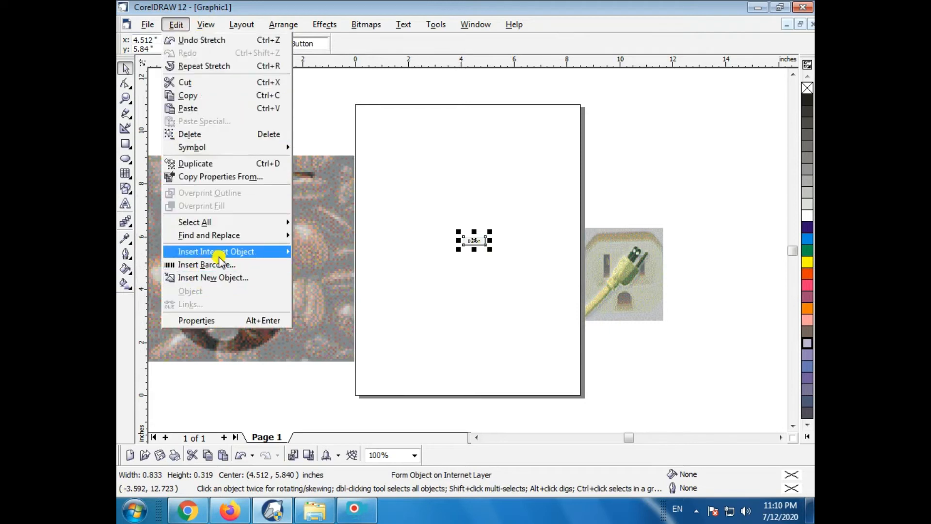
pyautogui.click(336, 304)
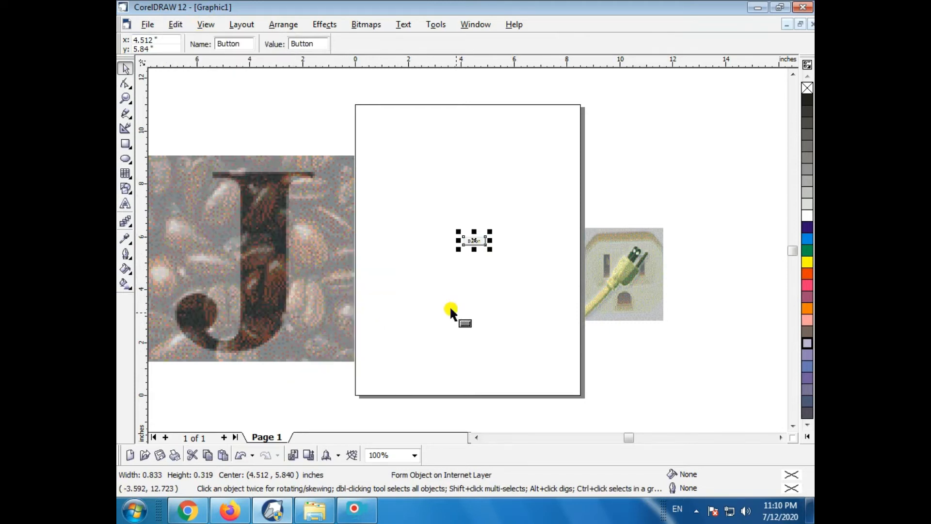
pyautogui.click(460, 330)
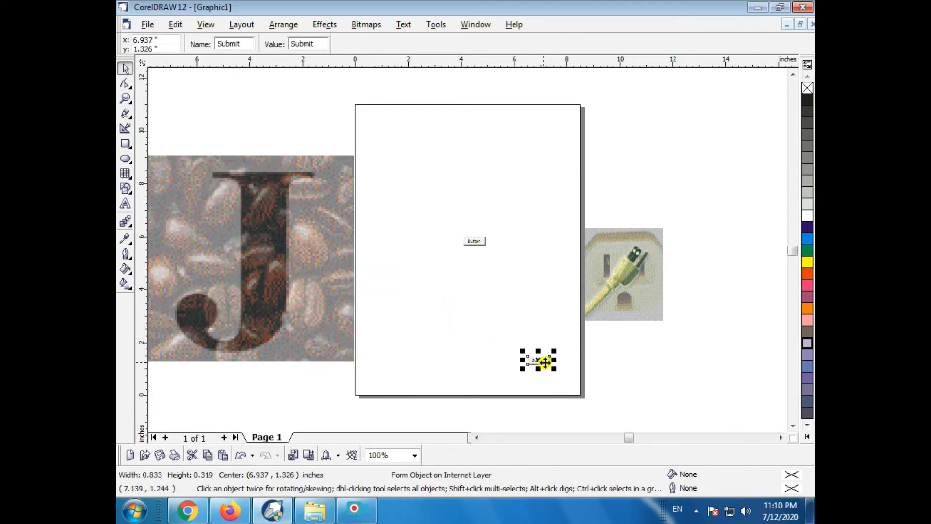
pyautogui.press('z')
pyautogui.moveTo(505, 343); pyautogui.dragTo(572, 388)
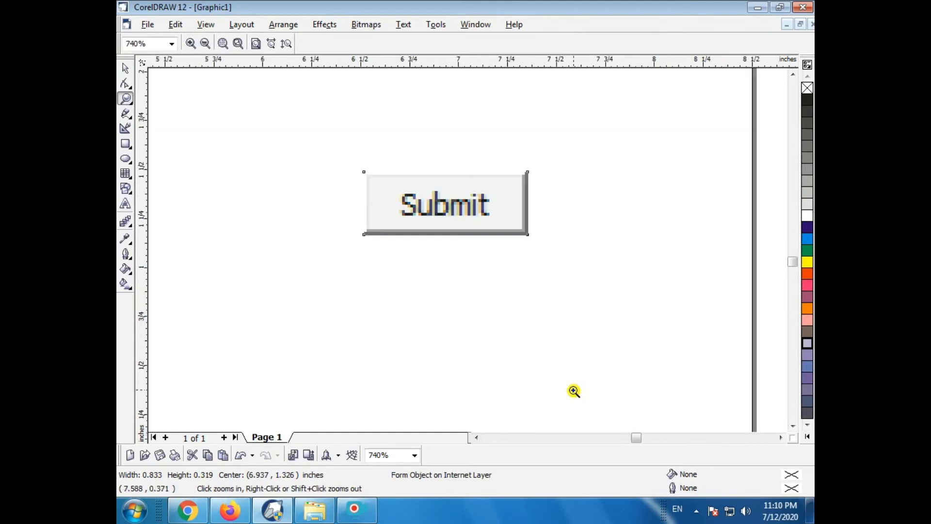
# Insert a text edit field below the Submit button, centred at about x 8.1, y 0.45 inches.
pyautogui.click(169, 27)
pyautogui.moveTo(243, 255)
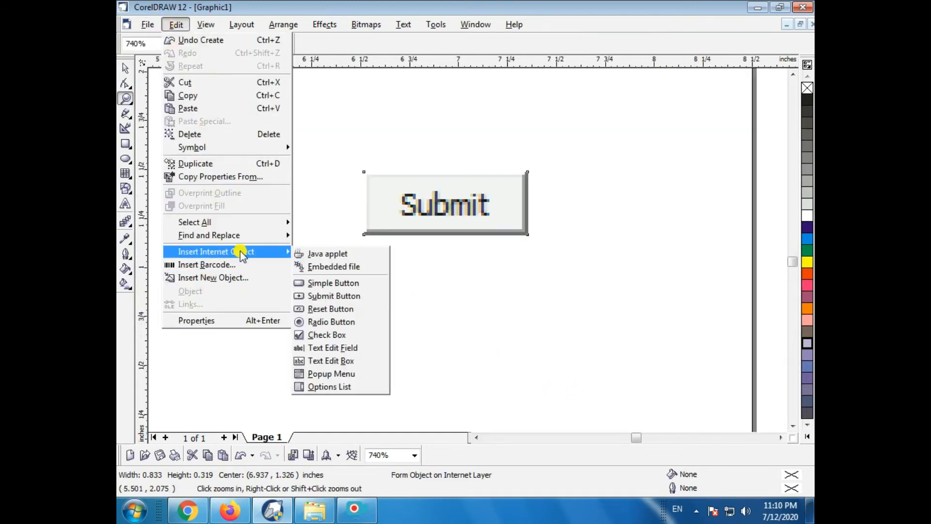
pyautogui.click(333, 348)
pyautogui.click(447, 336)
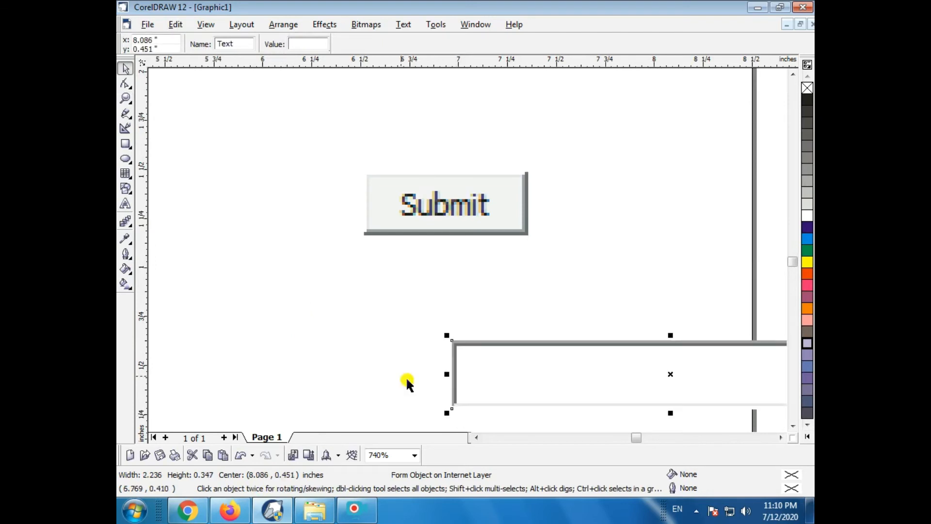
# Delete the simple button, the submit button with the text field, and the embedded file object.
pyautogui.scroll(-1, 631, 385)
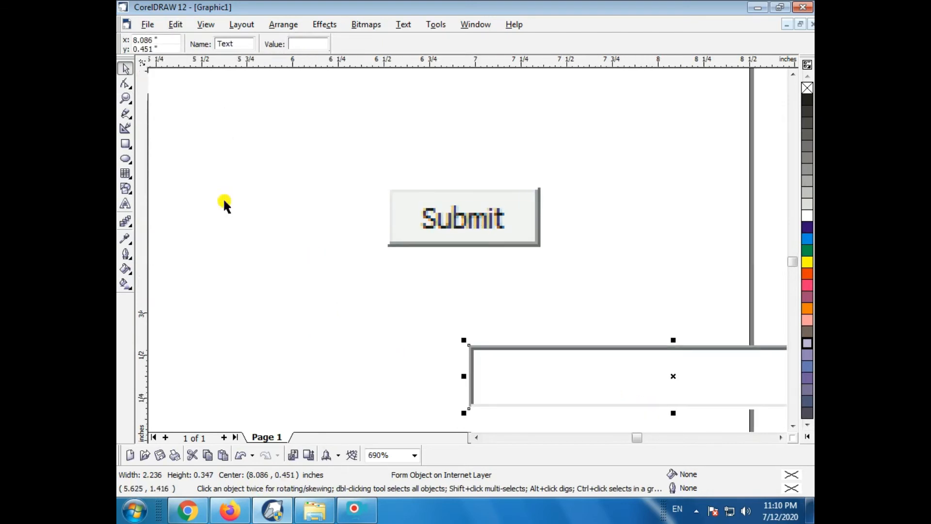
pyautogui.scroll(-3, 224, 203)
pyautogui.scroll(5, 220, 203)
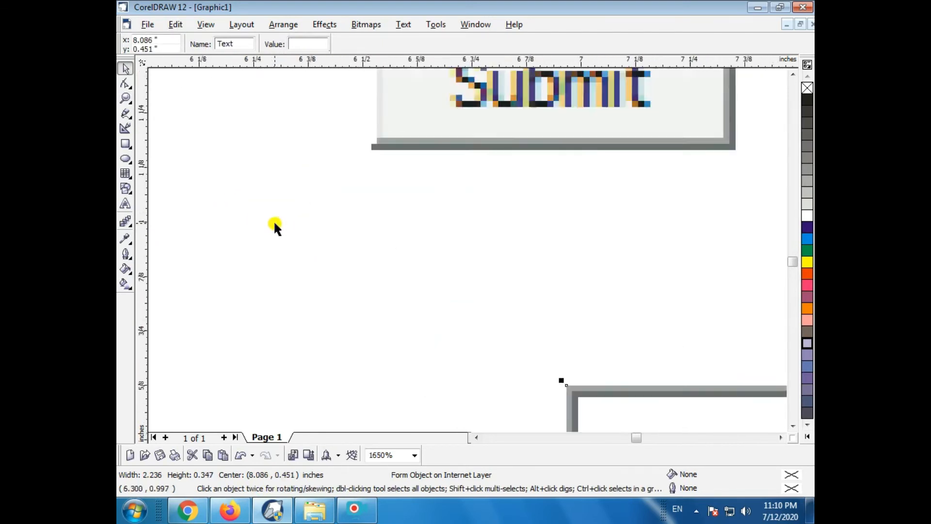
pyautogui.scroll(-5, 274, 224)
pyautogui.click(217, 122)
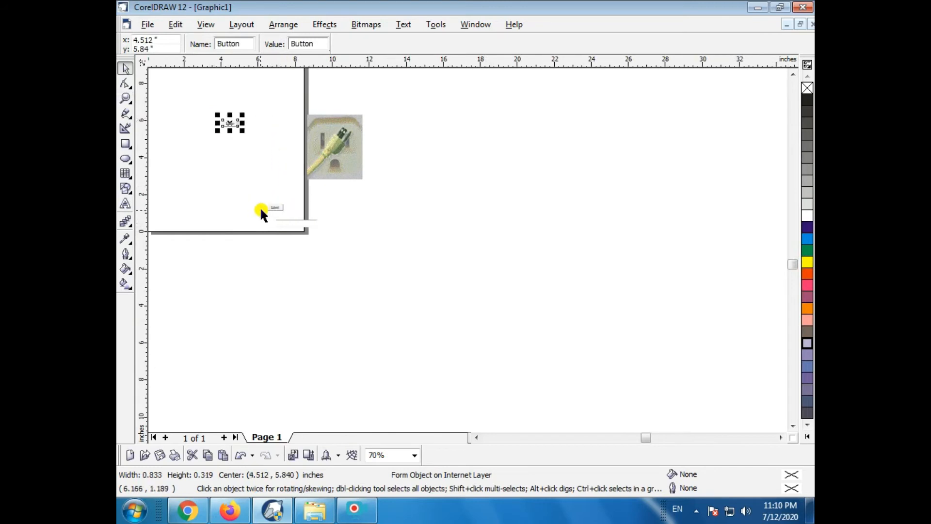
pyautogui.press('Delete')
pyautogui.moveTo(248, 189); pyautogui.dragTo(342, 301)
pyautogui.press('Delete')
pyautogui.moveTo(280, 96); pyautogui.dragTo(398, 273)
pyautogui.press('Delete')
# Create a barcode in Code 25 format from a 14-digit number, keeping inches and the default bar and text properties.
pyautogui.click(175, 25)
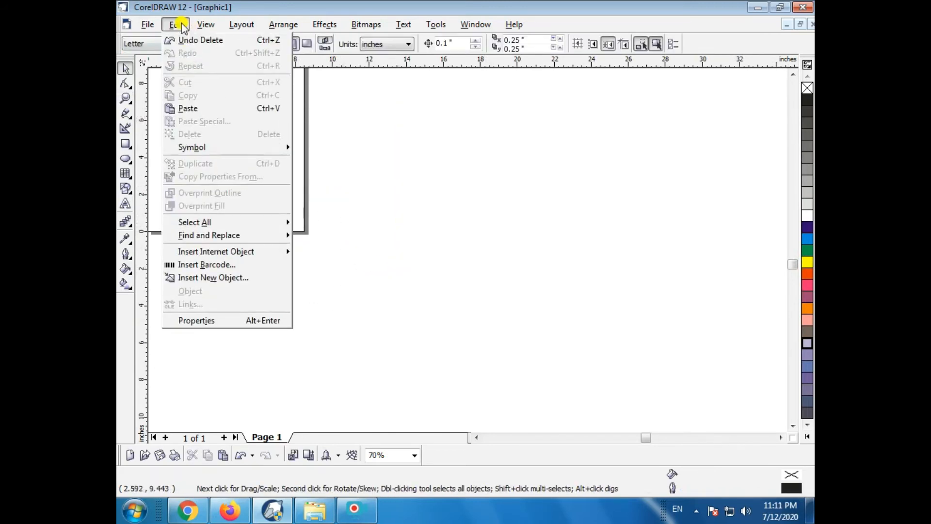
pyautogui.click(194, 270)
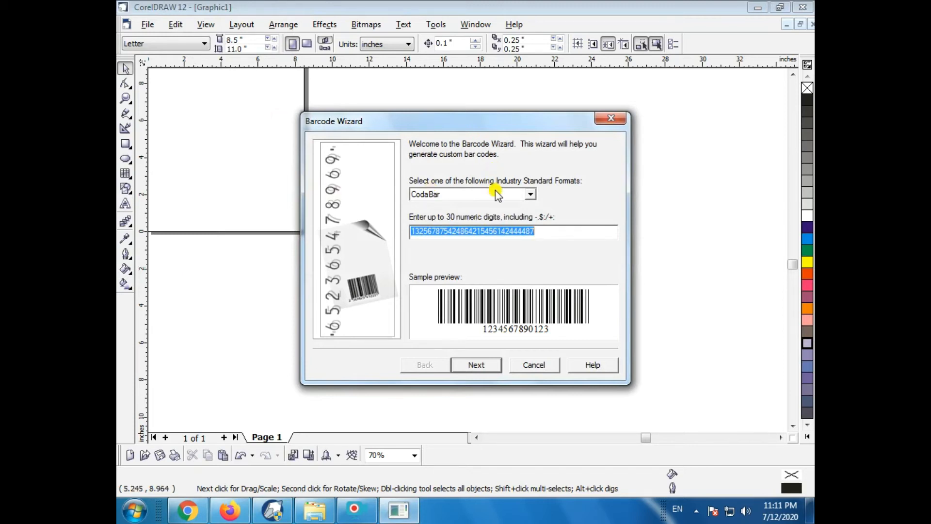
pyautogui.click(531, 195)
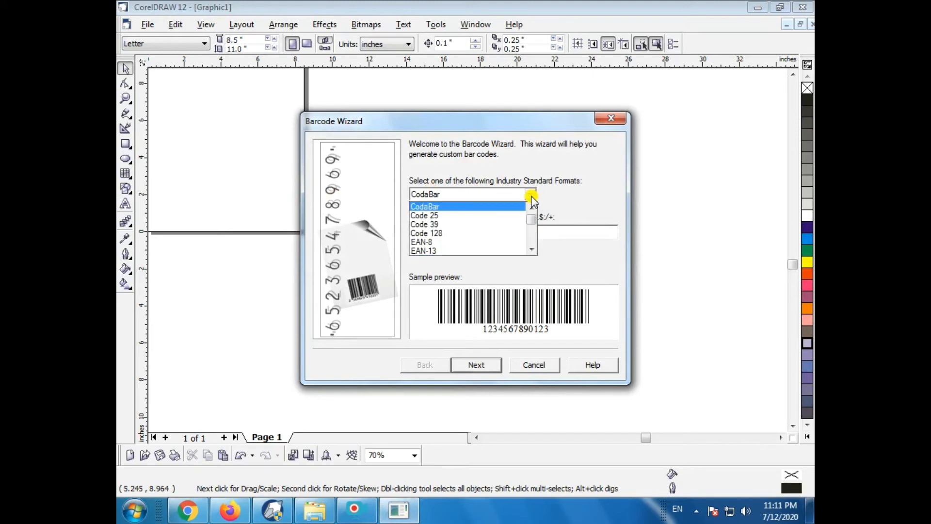
pyautogui.click(502, 215)
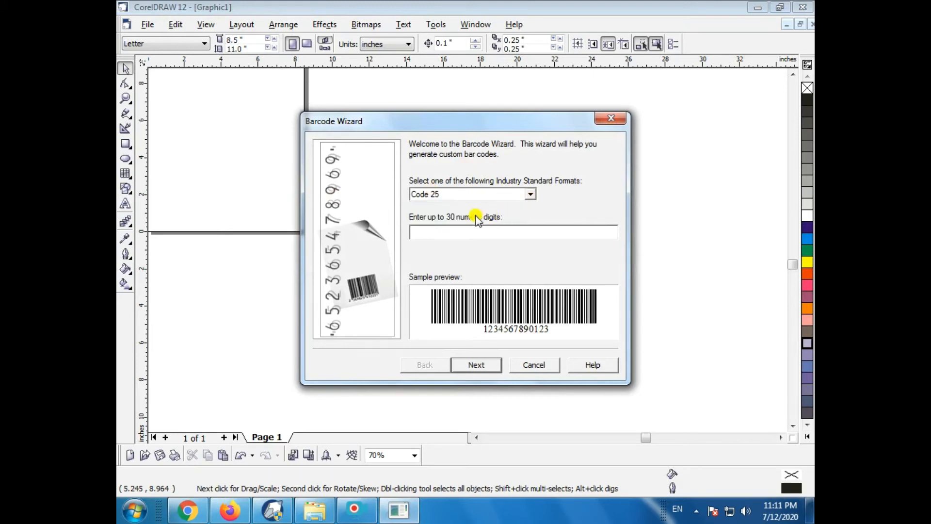
pyautogui.write('03117248246135')
pyautogui.click(476, 366)
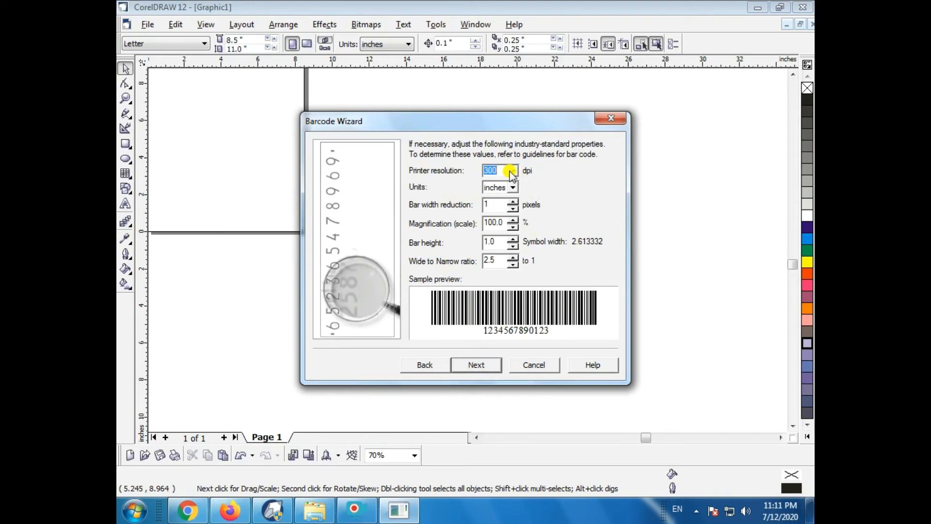
pyautogui.click(513, 188)
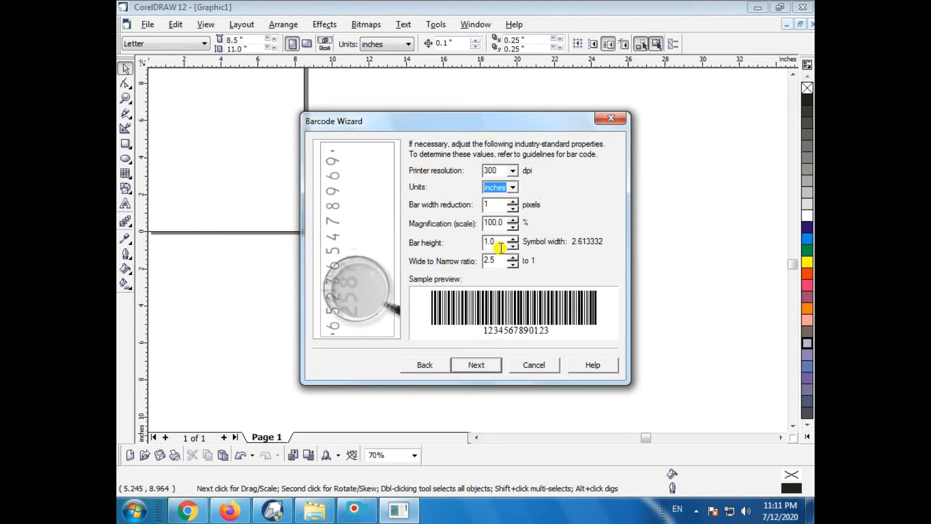
pyautogui.click(478, 366)
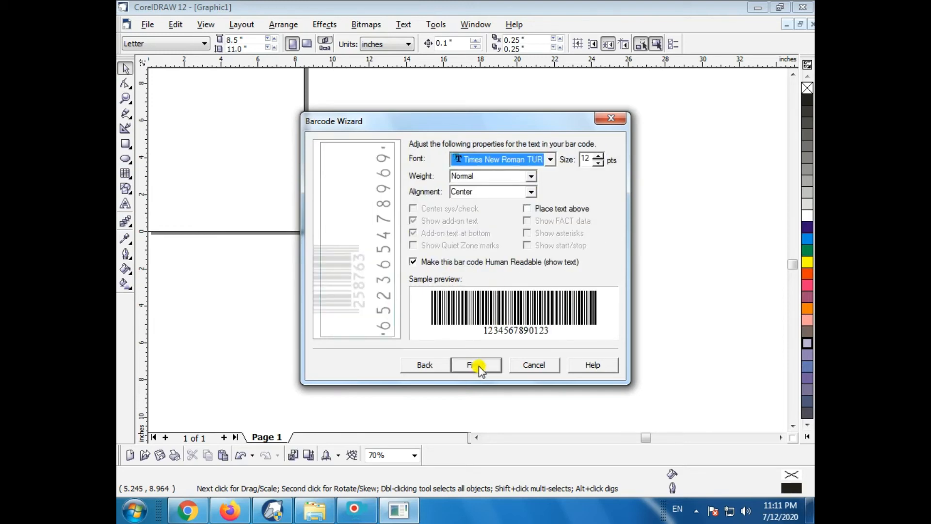
pyautogui.click(478, 366)
# Place the barcode outside the page near its lower-right corner and scale it down to about 11.8 × 4.9 inches.
pyautogui.moveTo(252, 141); pyautogui.dragTo(484, 339)
pyautogui.moveTo(280, 160); pyautogui.dragTo(490, 317)
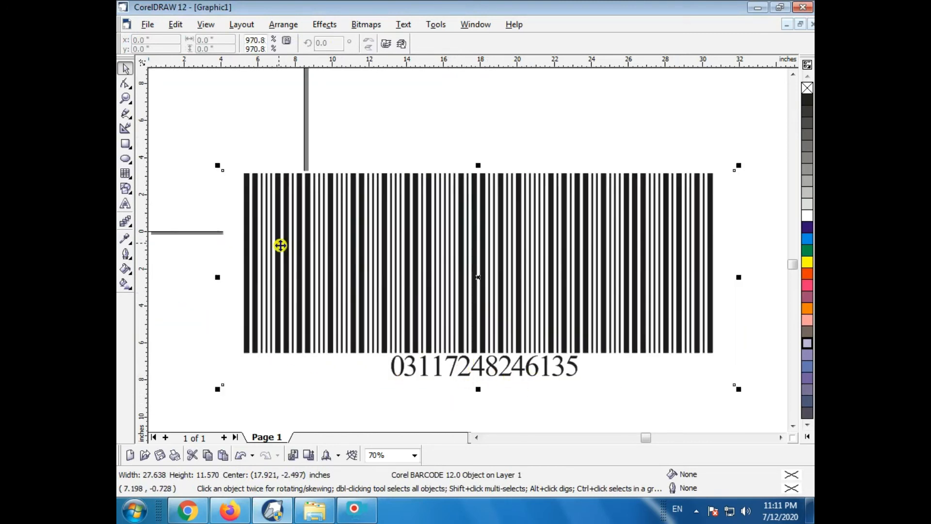
pyautogui.moveTo(218, 166); pyautogui.dragTo(381, 283)
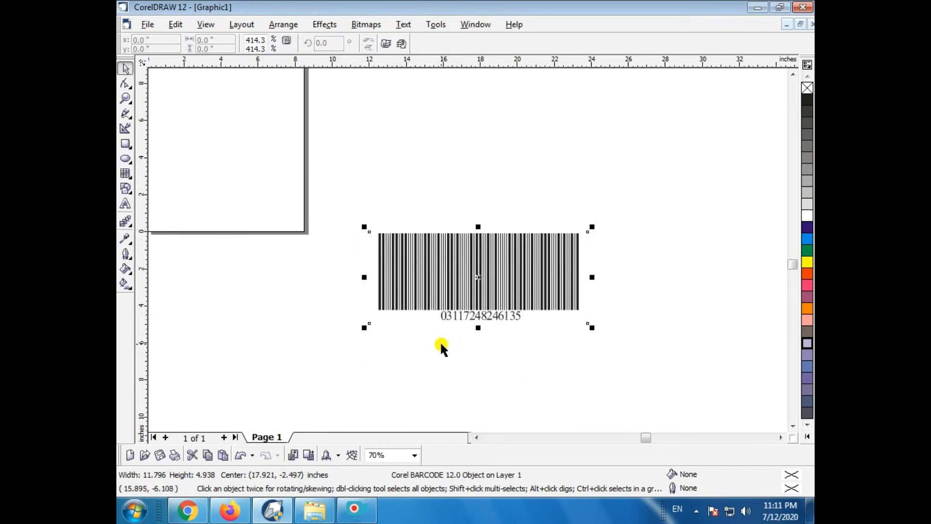
pyautogui.click(427, 359)
pyautogui.click(432, 267)
# Delete the Java applet object beside the page.
pyautogui.scroll(-3, 432, 267)
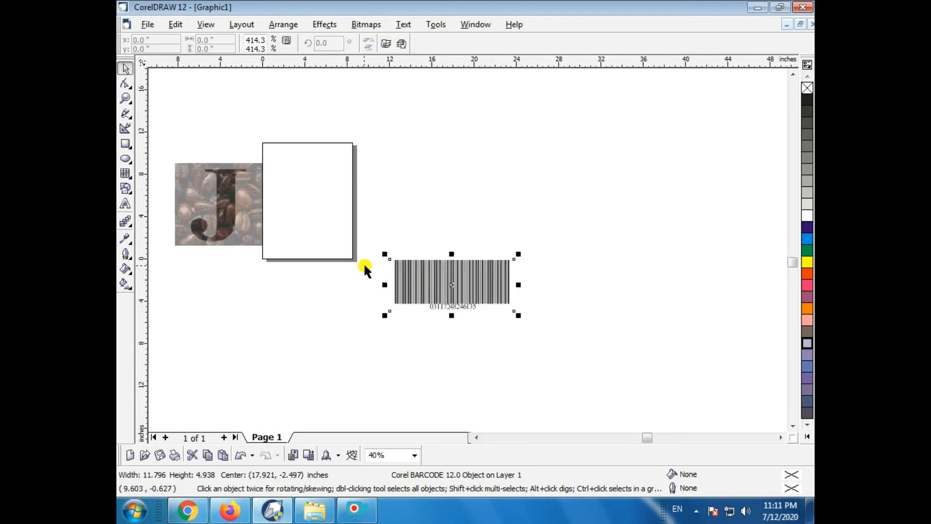
pyautogui.click(234, 234)
pyautogui.press('Delete')
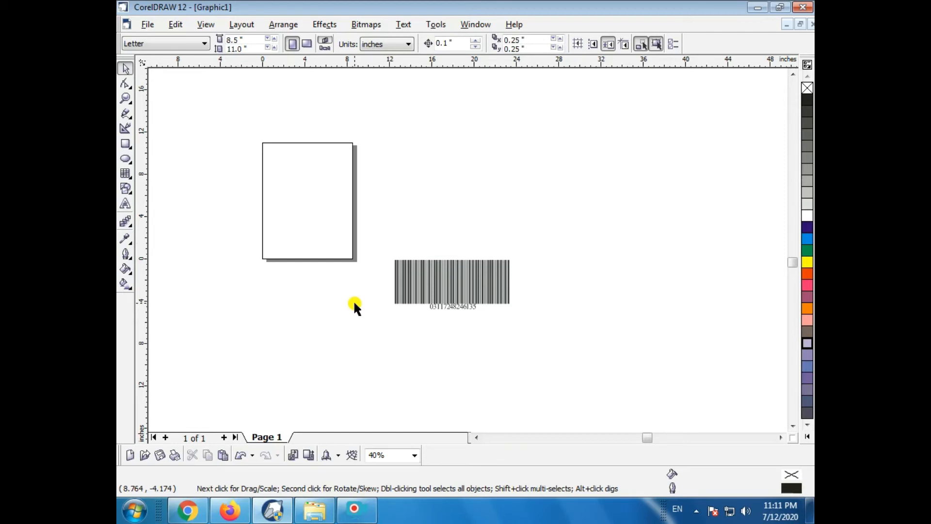
# Move the barcode over the page's lower edge, centred at about x 4.8, y -0.5 inches.
pyautogui.click(450, 277)
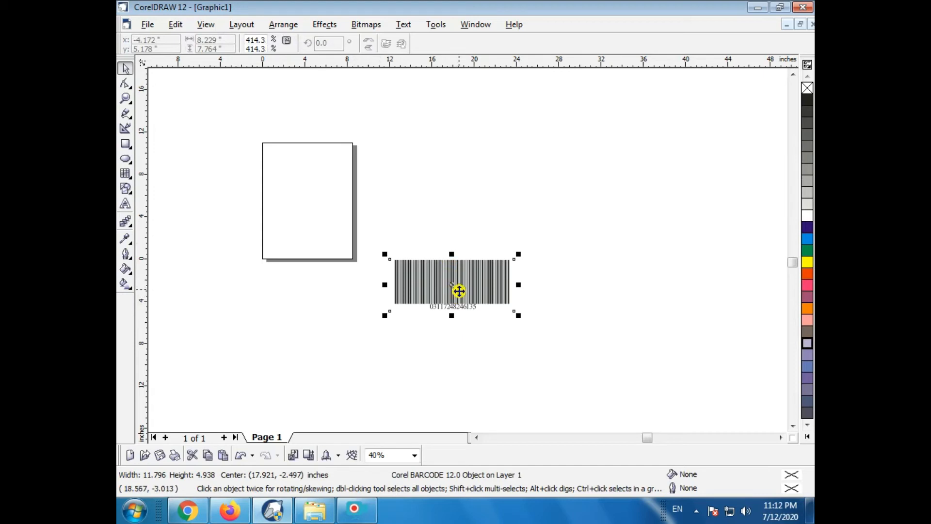
pyautogui.moveTo(447, 281); pyautogui.dragTo(313, 265)
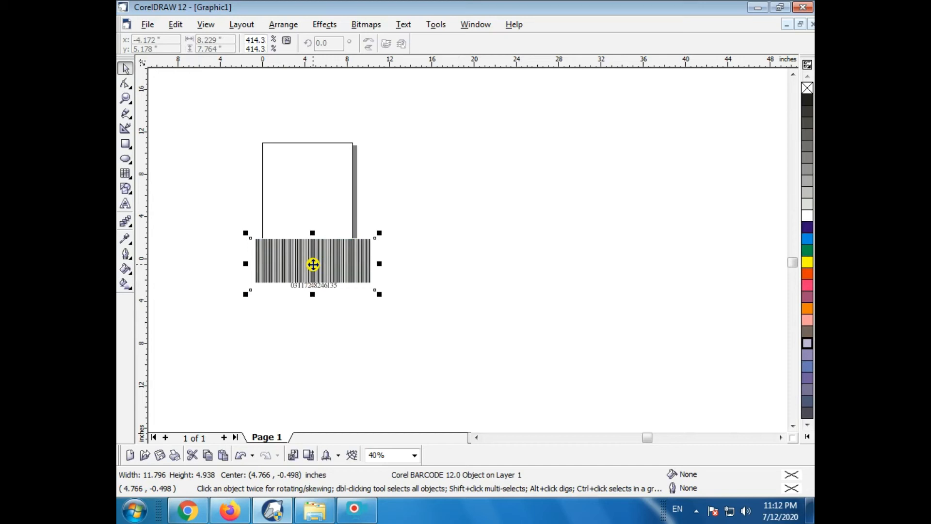
pyautogui.click(307, 372)
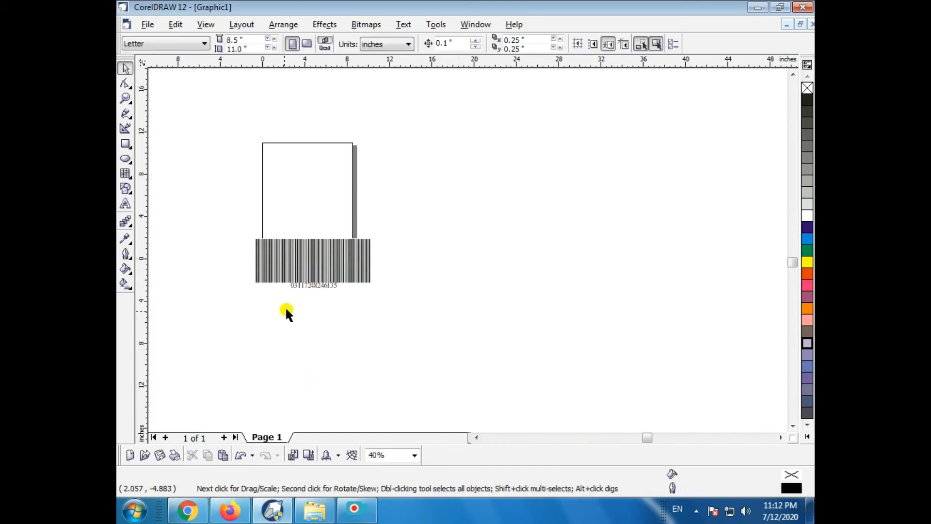
# Delete the barcode from the page's lower edge.
pyautogui.click(302, 286)
pyautogui.press('Delete')
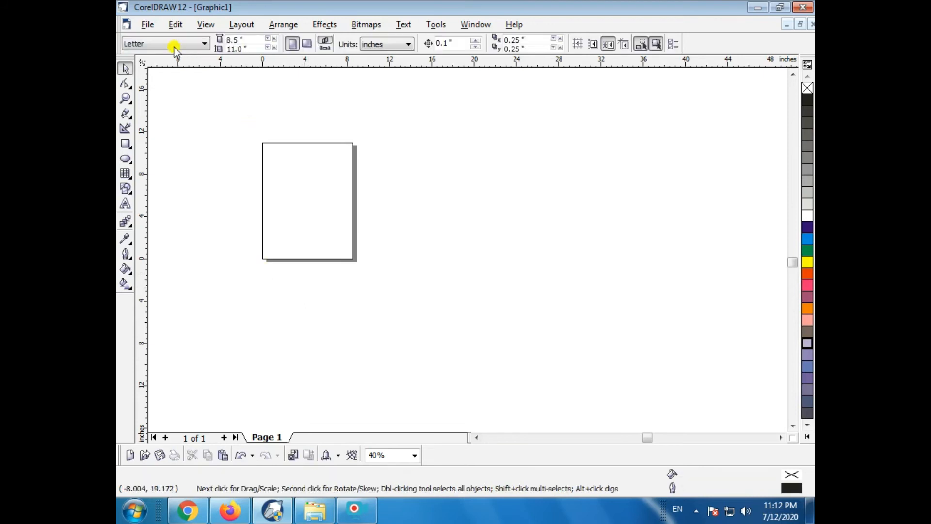
pyautogui.click(179, 25)
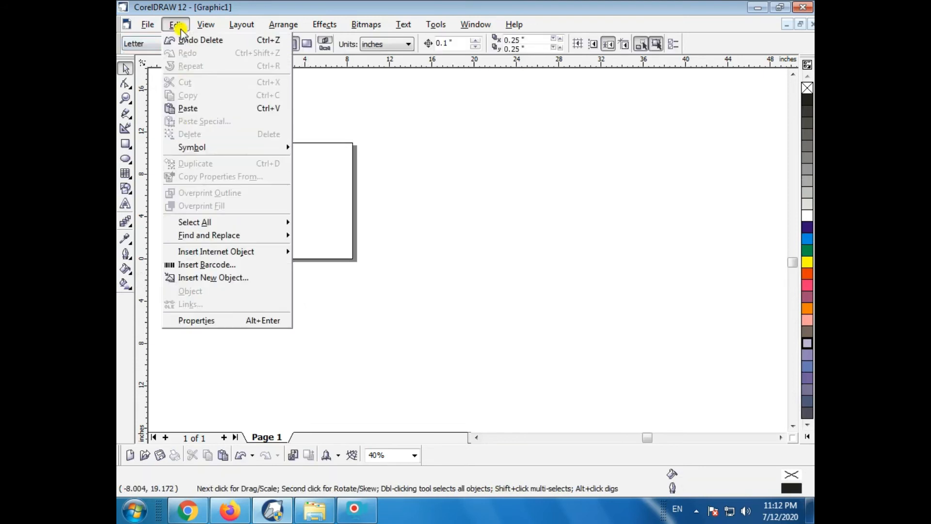
# Insert a new Microsoft Excel Chart object on the page and leave its in-place editing.
pyautogui.click(210, 280)
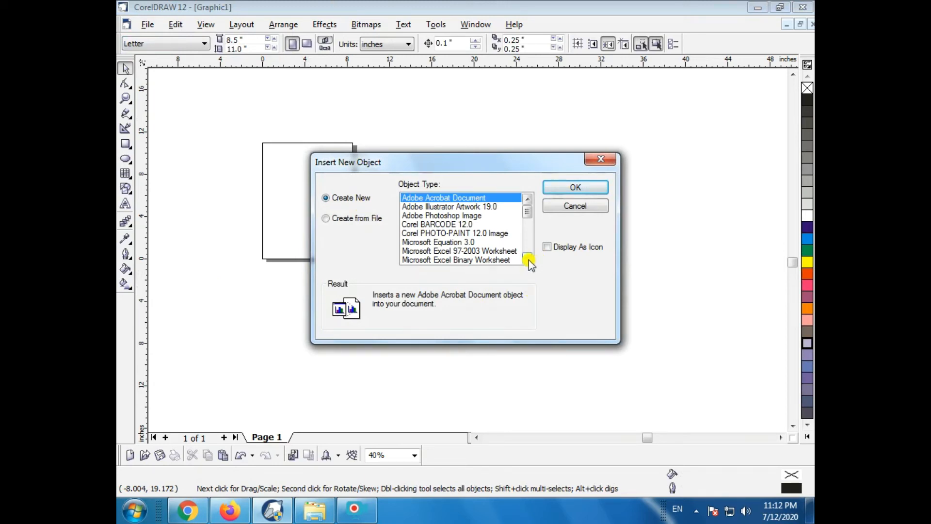
pyautogui.scroll(-3, 530, 258)
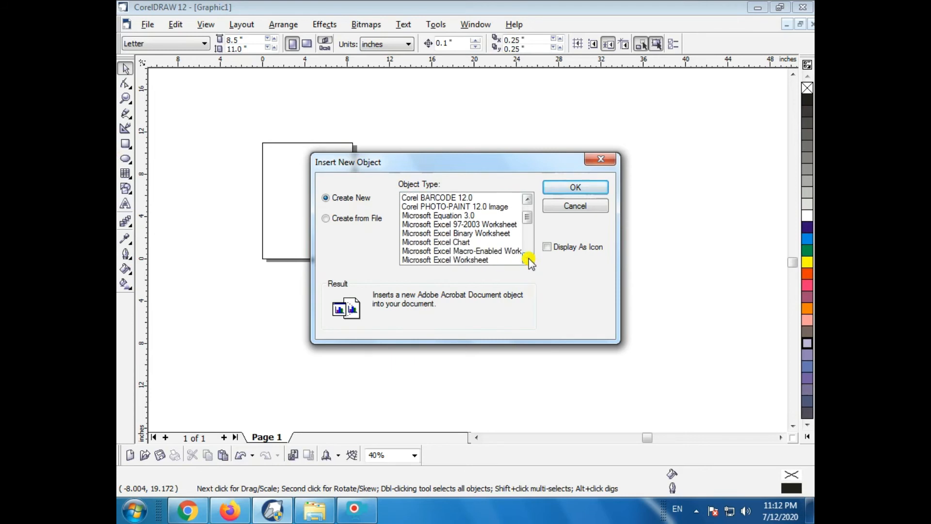
pyautogui.click(454, 241)
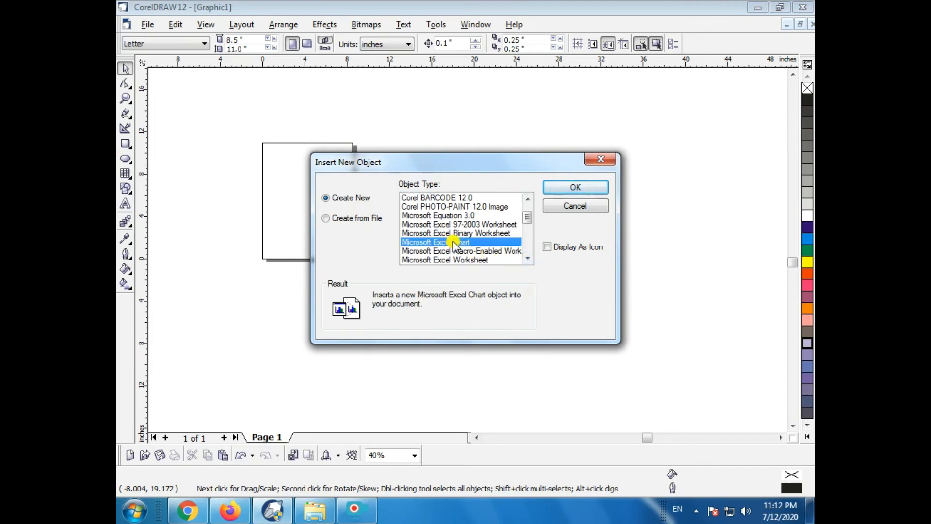
pyautogui.click(575, 187)
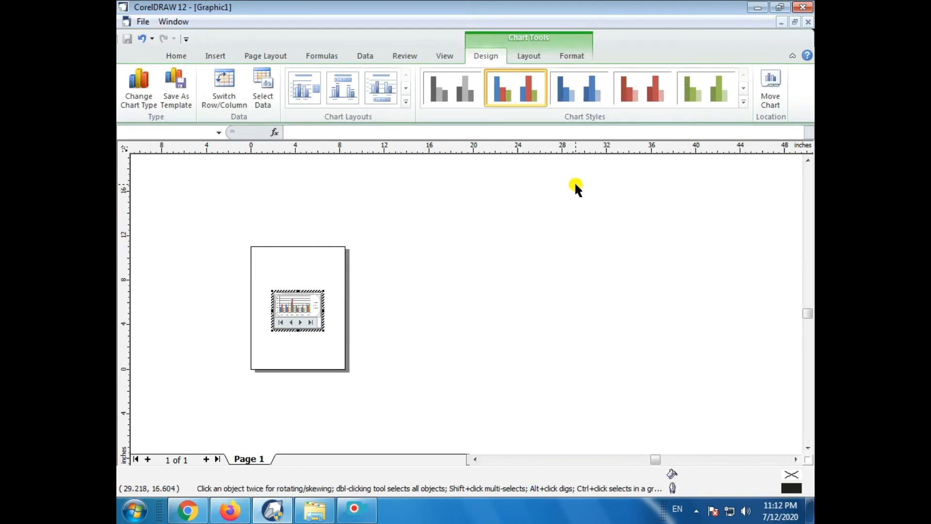
pyautogui.click(239, 260)
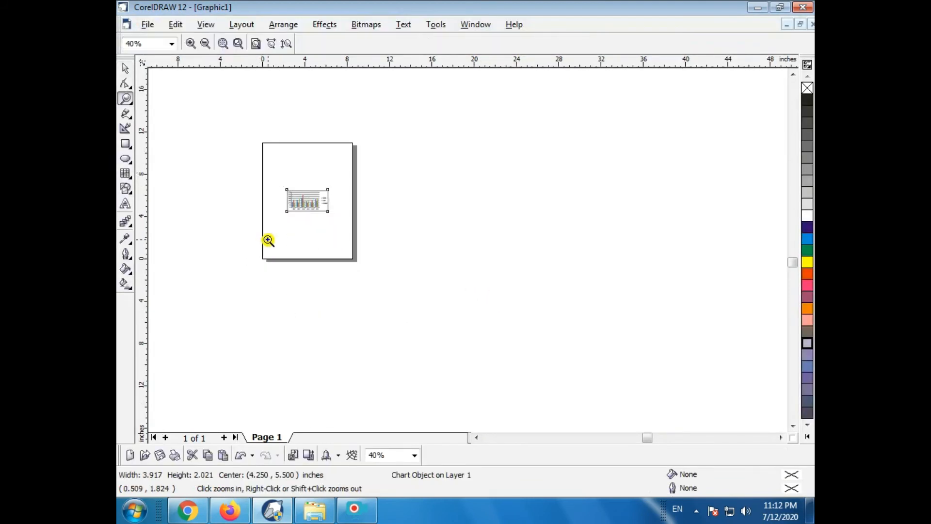
# Open the embedded Excel chart for in-place editing at a close view.
pyautogui.moveTo(271, 180); pyautogui.dragTo(295, 204)
pyautogui.click(125, 69)
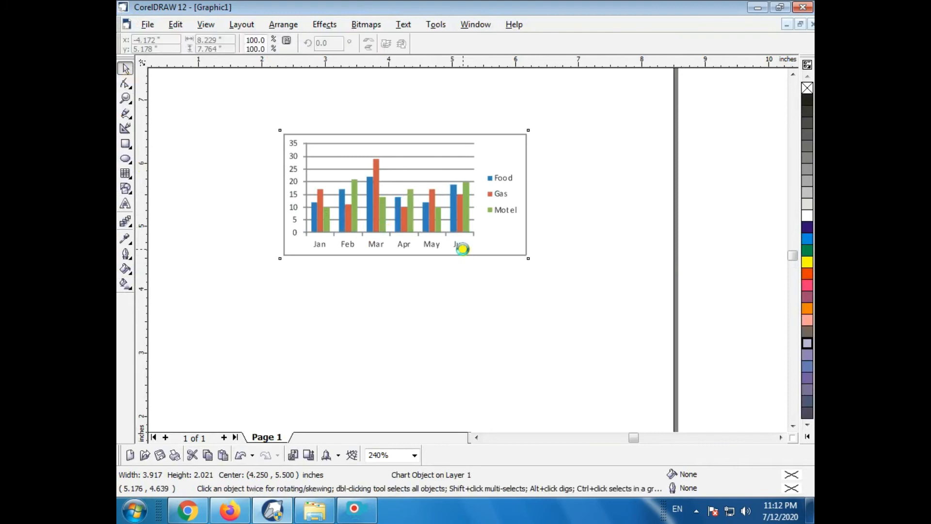
pyautogui.doubleClick(462, 249)
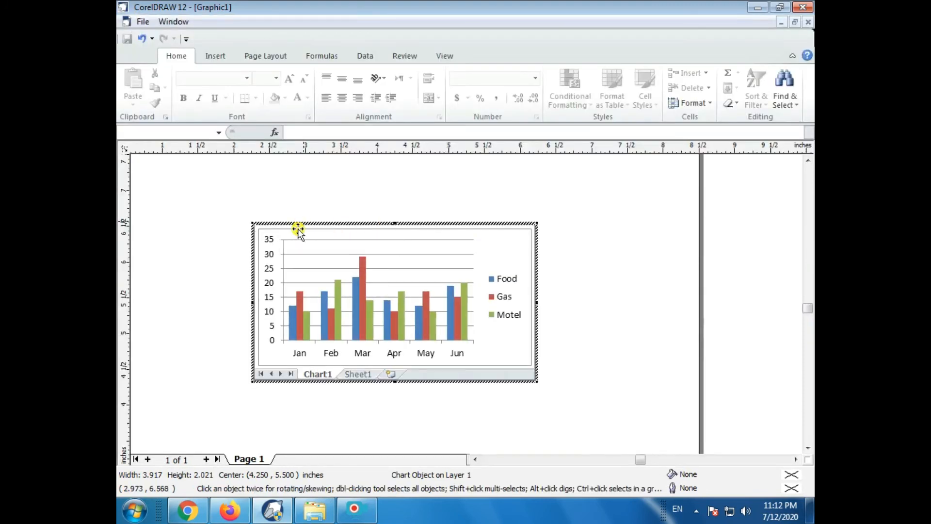
pyautogui.click(600, 380)
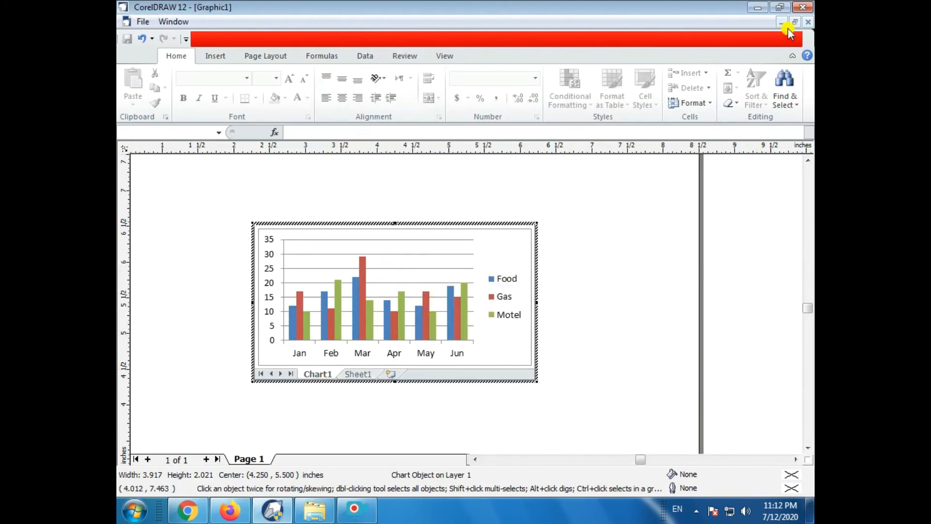
# Close the drawing without saving it or keeping the clipboard data, and start a new blank document.
pyautogui.click(808, 21)
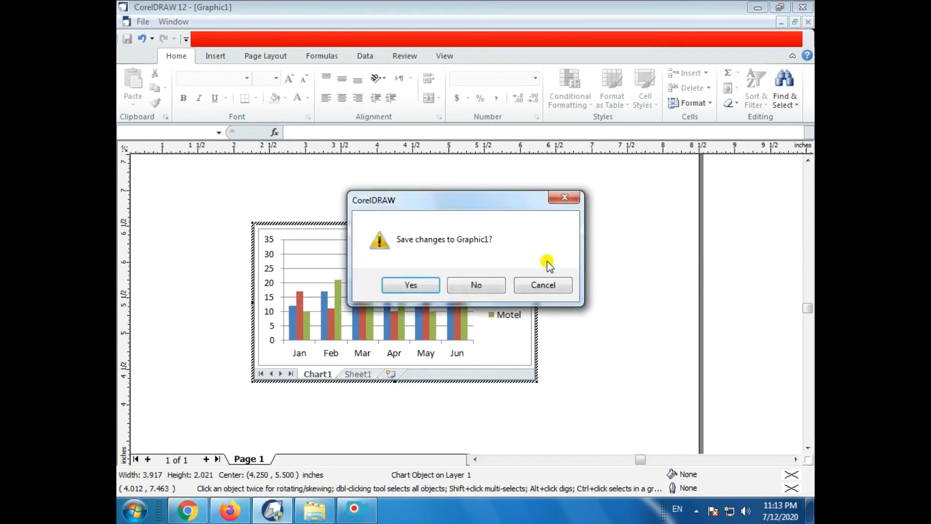
pyautogui.click(476, 286)
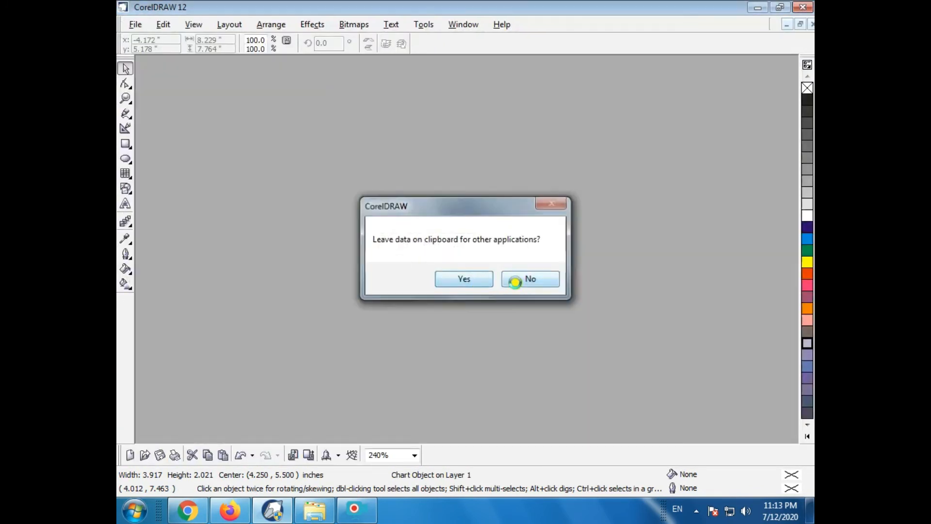
pyautogui.click(515, 283)
pyautogui.click(135, 24)
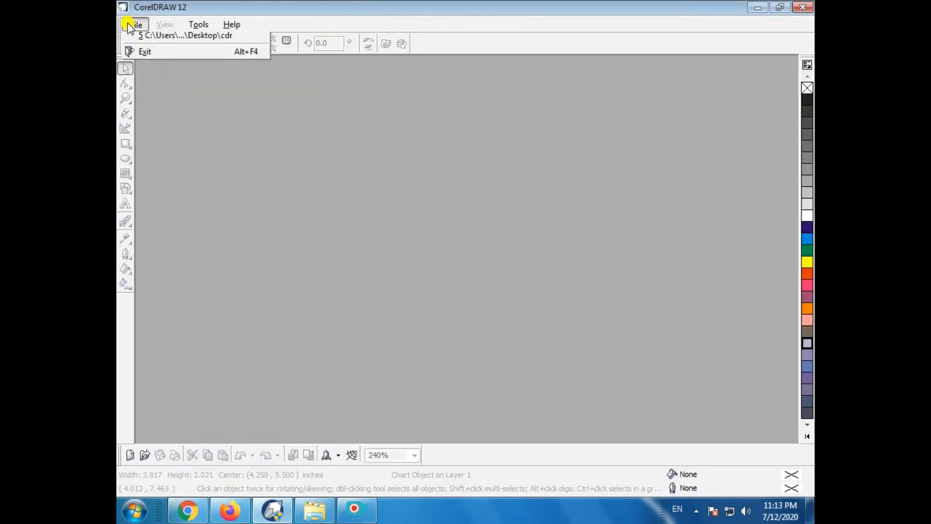
pyautogui.click(137, 37)
# Show the object properties and draw a rectangle about 5.96 × 4.41 inches slightly above the page's centre.
pyautogui.click(176, 25)
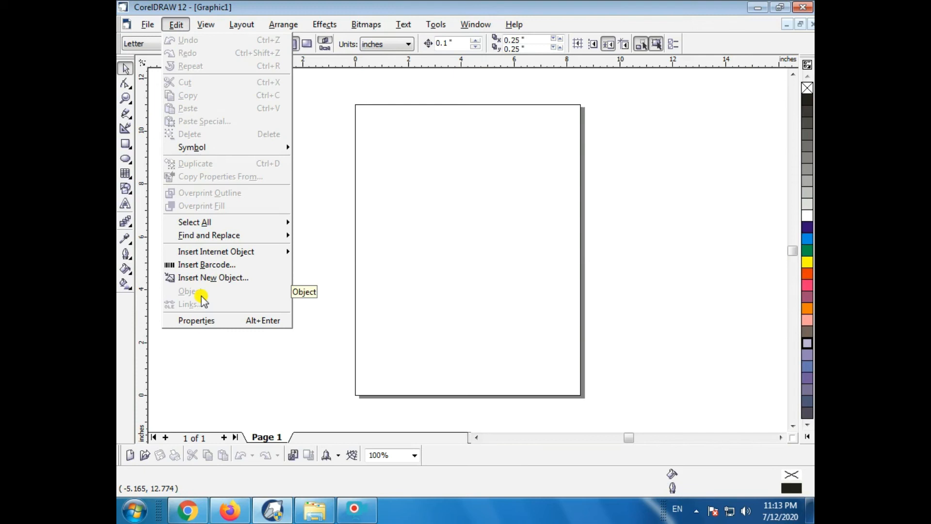
pyautogui.click(204, 321)
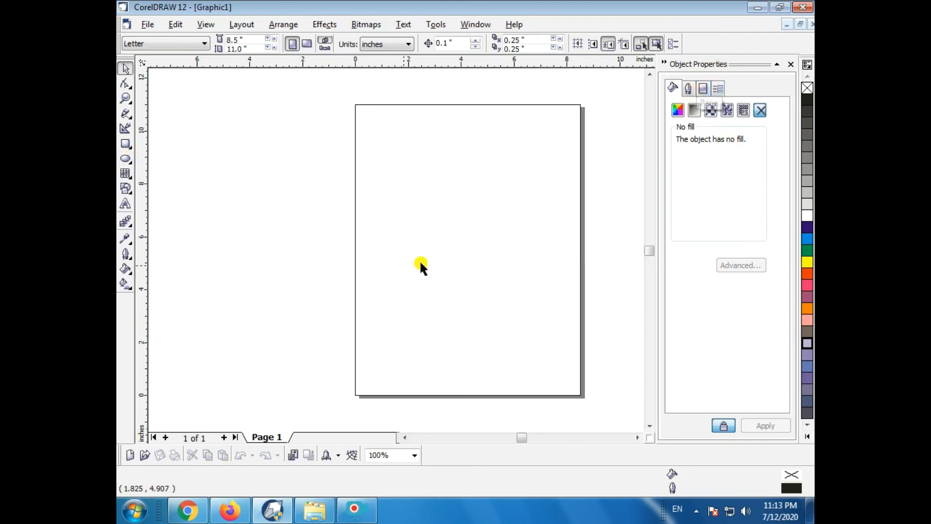
pyautogui.click(125, 145)
pyautogui.moveTo(391, 168); pyautogui.dragTo(549, 286)
# Fill the rectangle with uniform yellow, and replace that with a linear fountain fill from white to yellow.
pyautogui.click(678, 110)
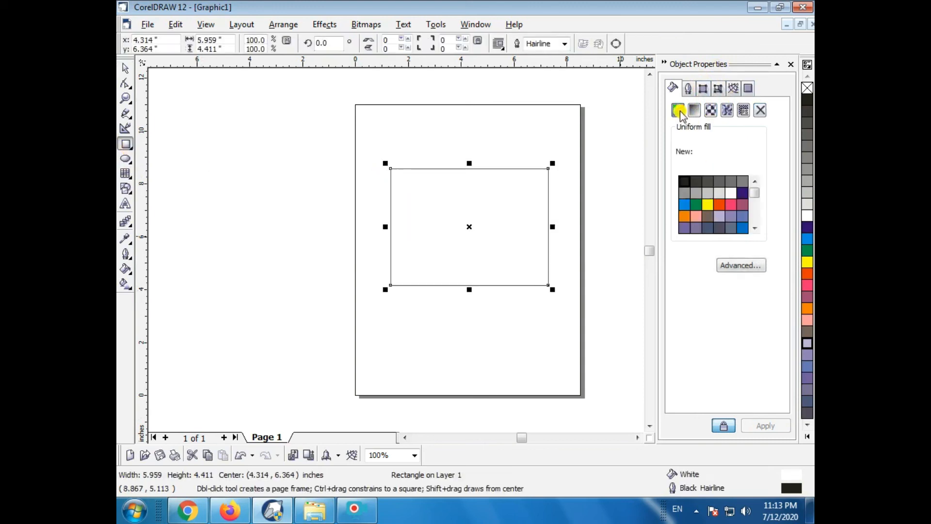
pyautogui.click(707, 204)
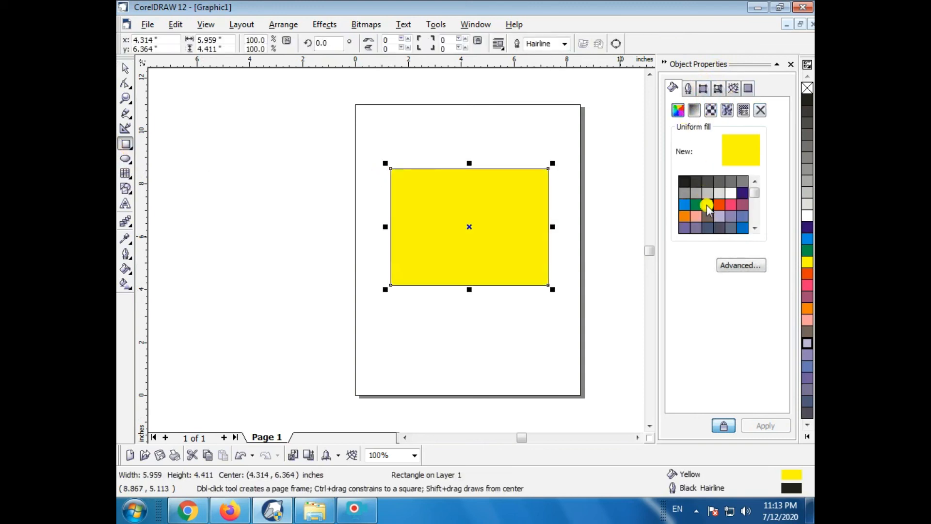
pyautogui.click(694, 111)
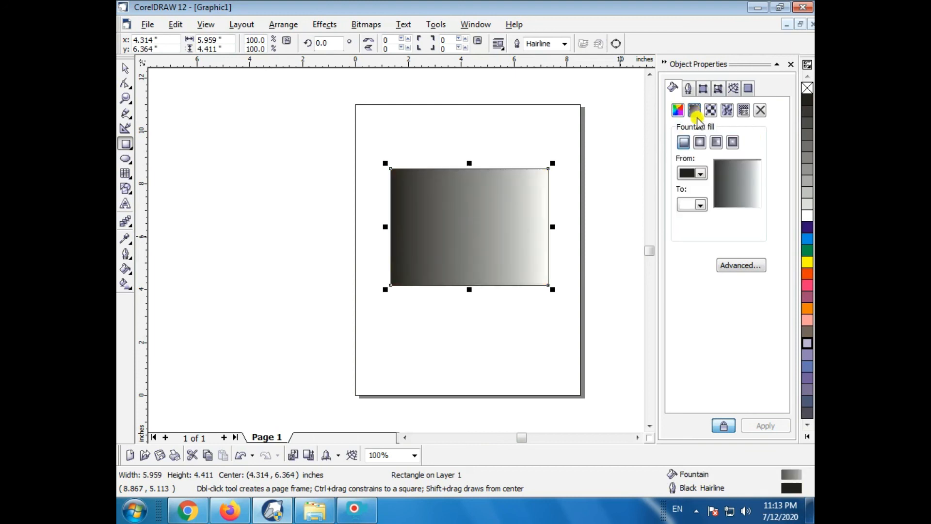
pyautogui.click(701, 174)
pyautogui.click(728, 200)
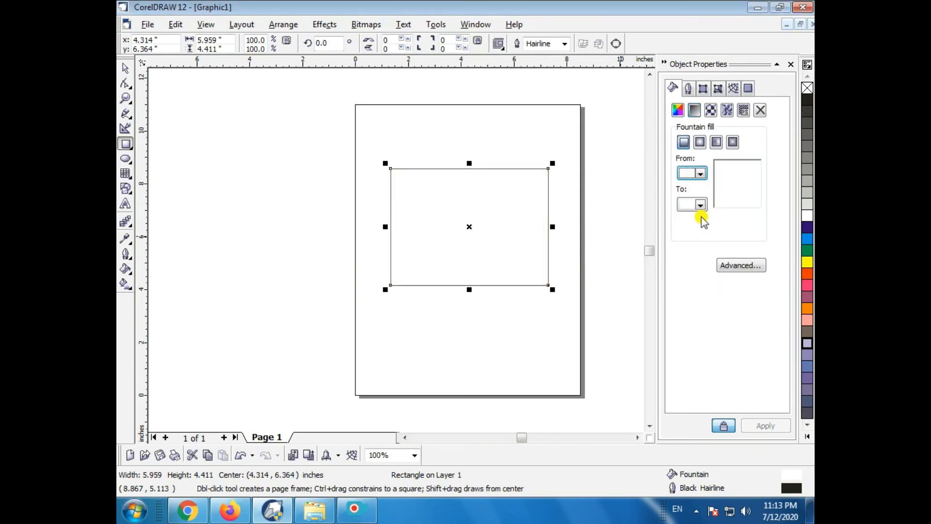
pyautogui.click(701, 204)
pyautogui.click(707, 231)
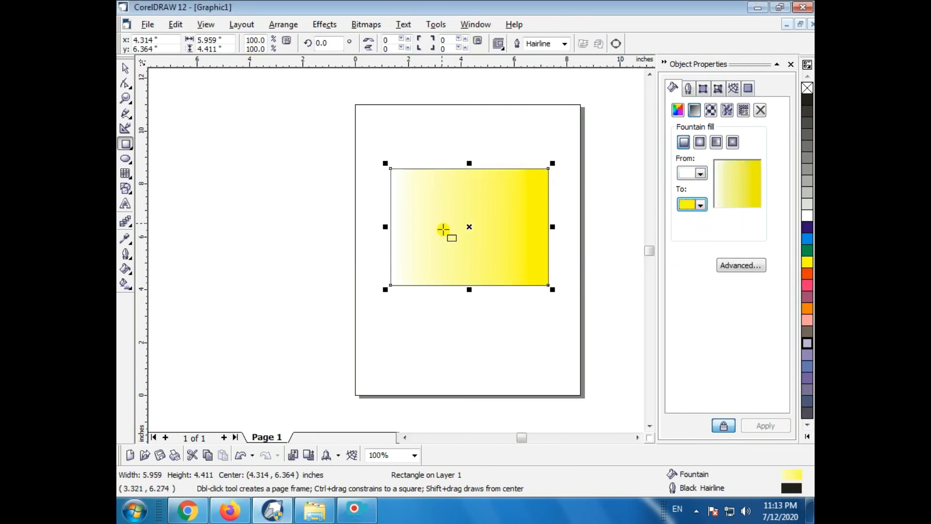
# Give the rectangle the black-and-white dotted two-color pattern fill and a Moon Green outline.
pyautogui.click(711, 110)
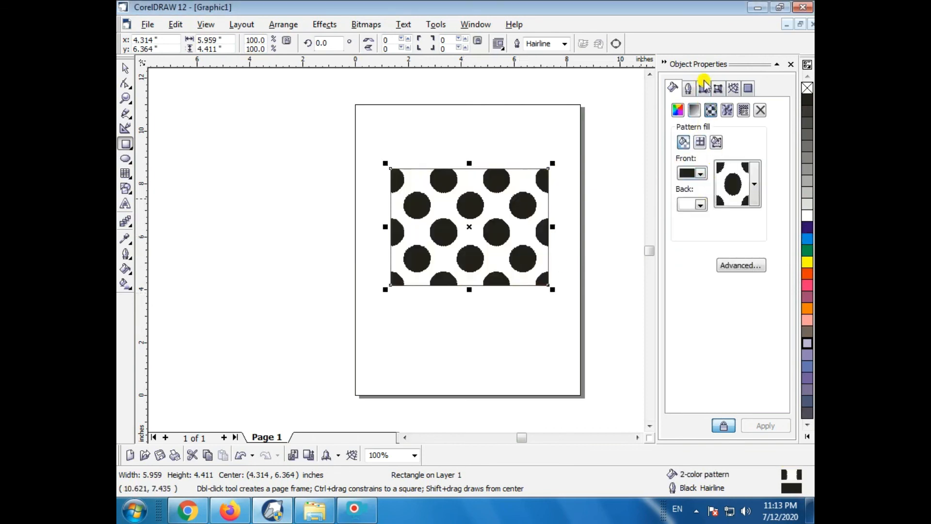
pyautogui.click(688, 88)
pyautogui.click(717, 130)
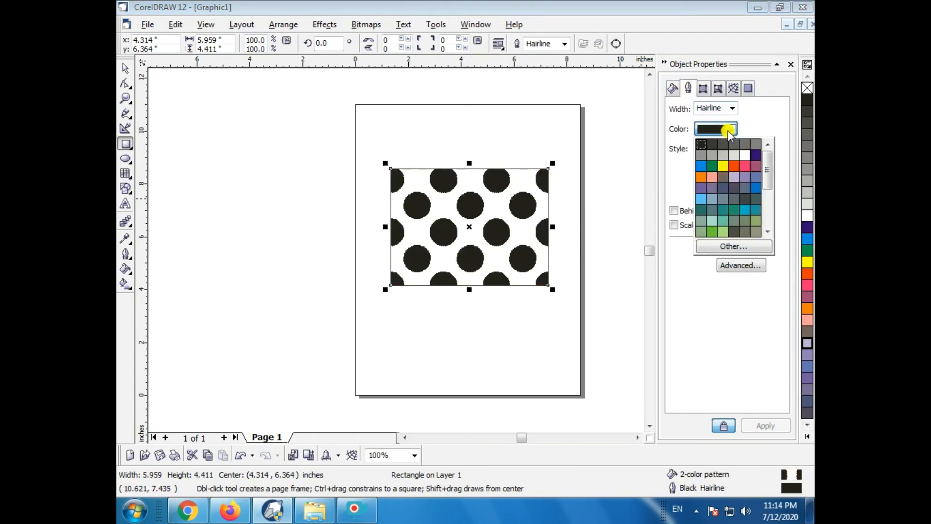
pyautogui.click(720, 232)
# Set the rectangle's outline to a dashed style, placed behind the fill and scaled with the image.
pyautogui.click(759, 152)
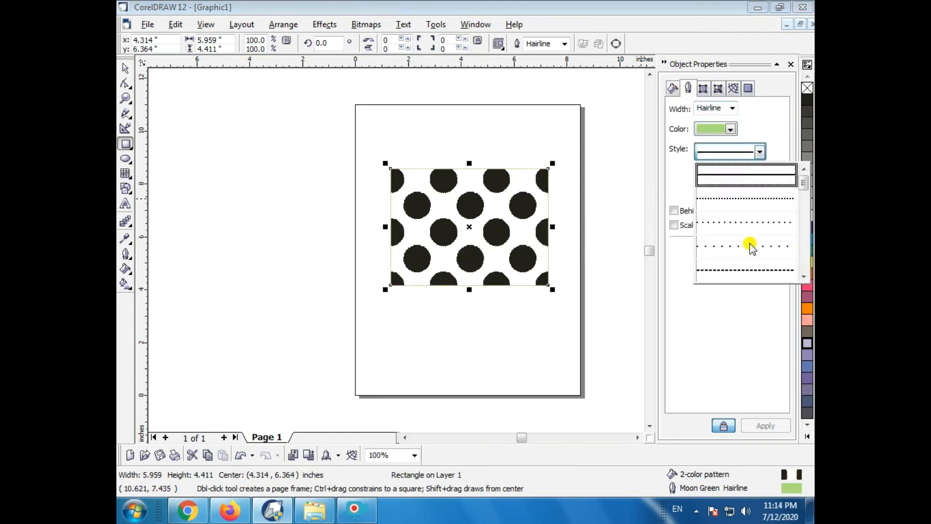
pyautogui.click(744, 266)
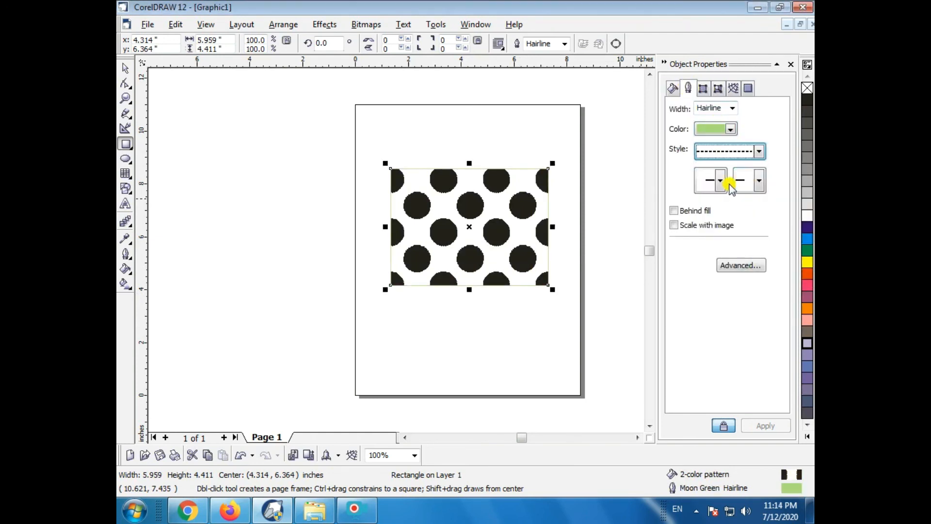
pyautogui.click(674, 211)
pyautogui.click(674, 225)
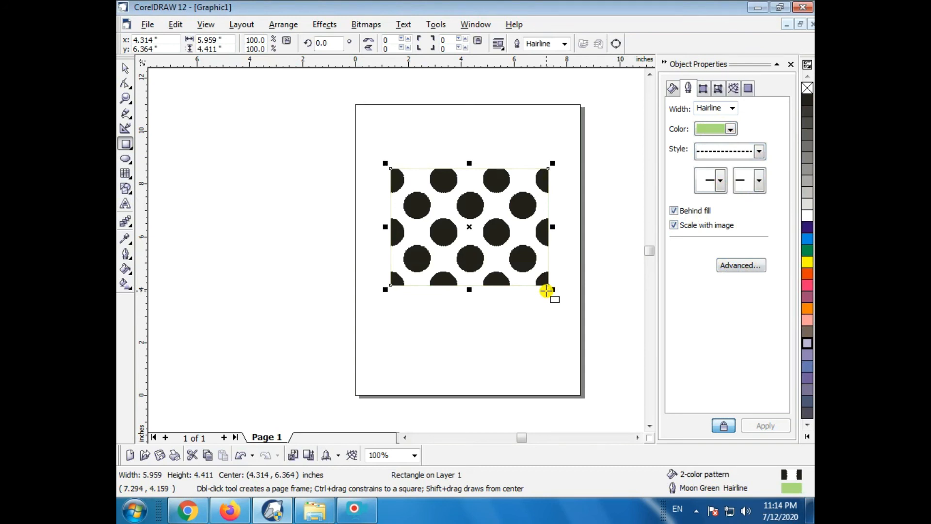
pyautogui.click(175, 25)
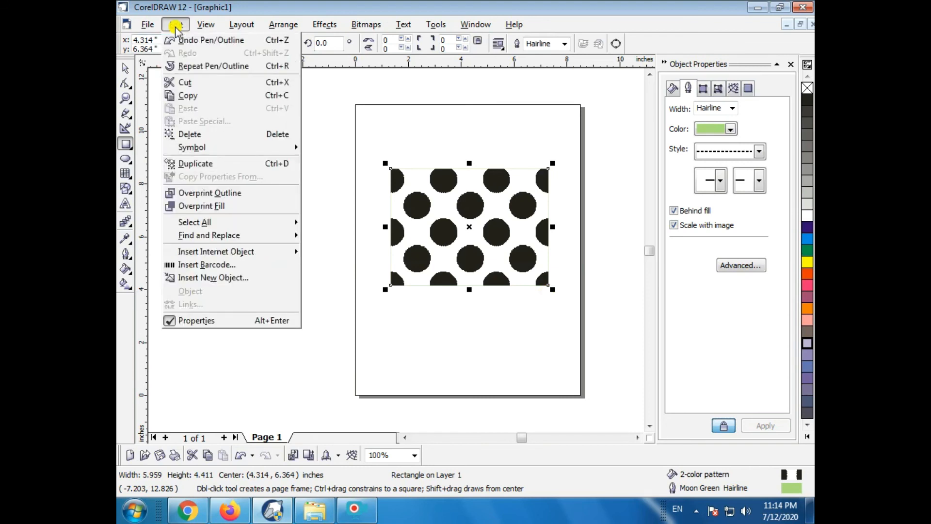
pyautogui.moveTo(211, 27)
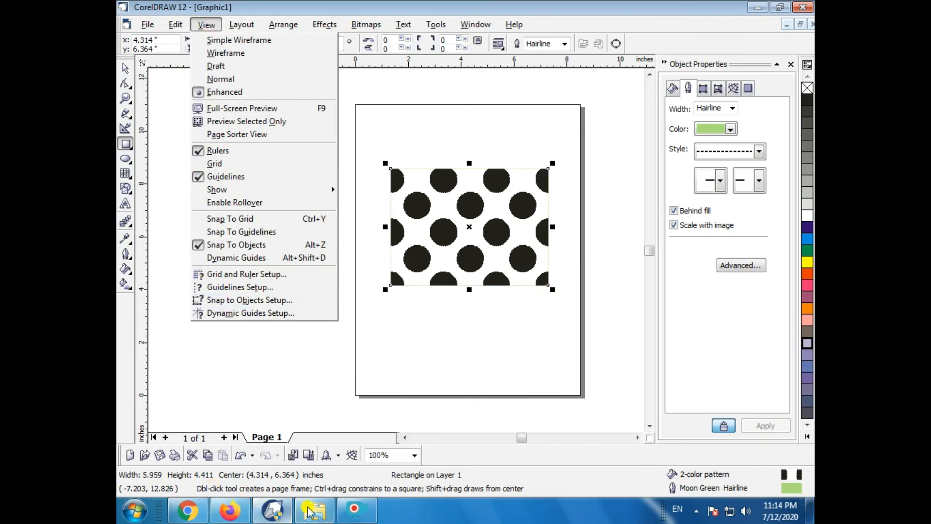
pyautogui.click(345, 512)
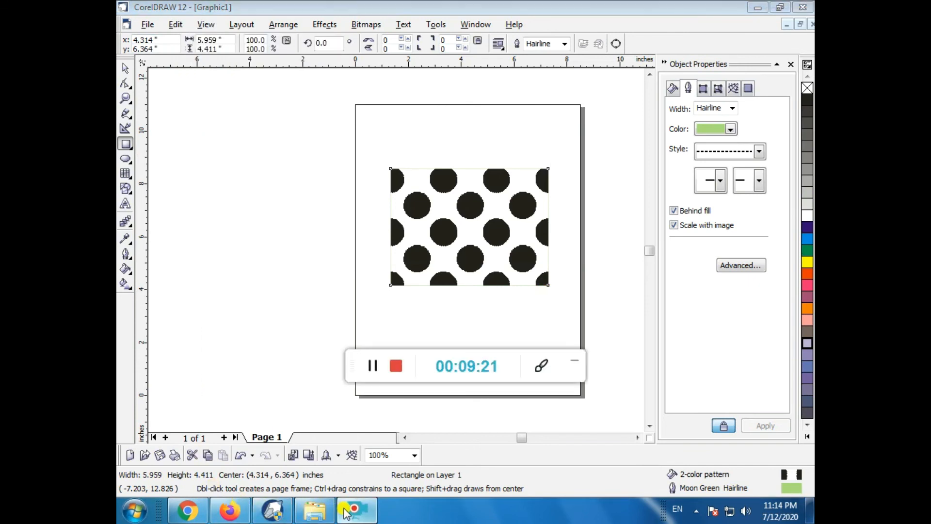
pyautogui.click(371, 366)
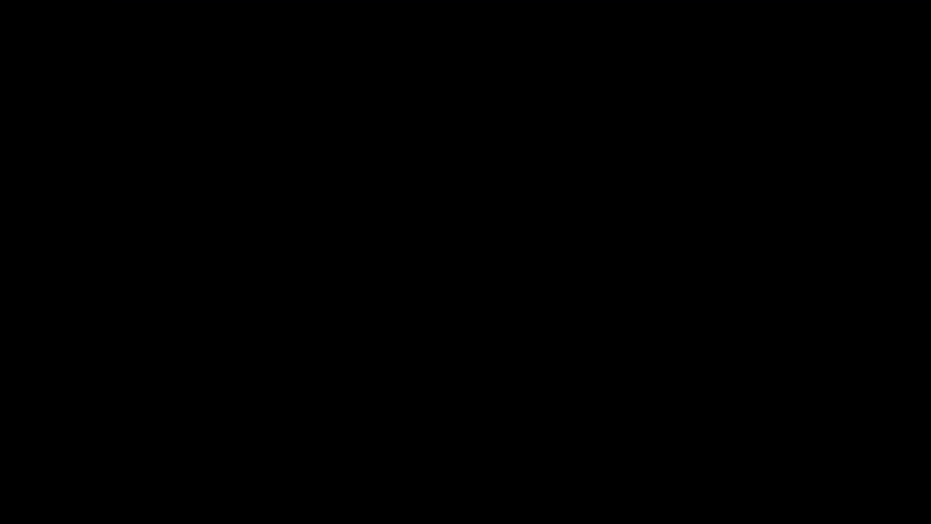